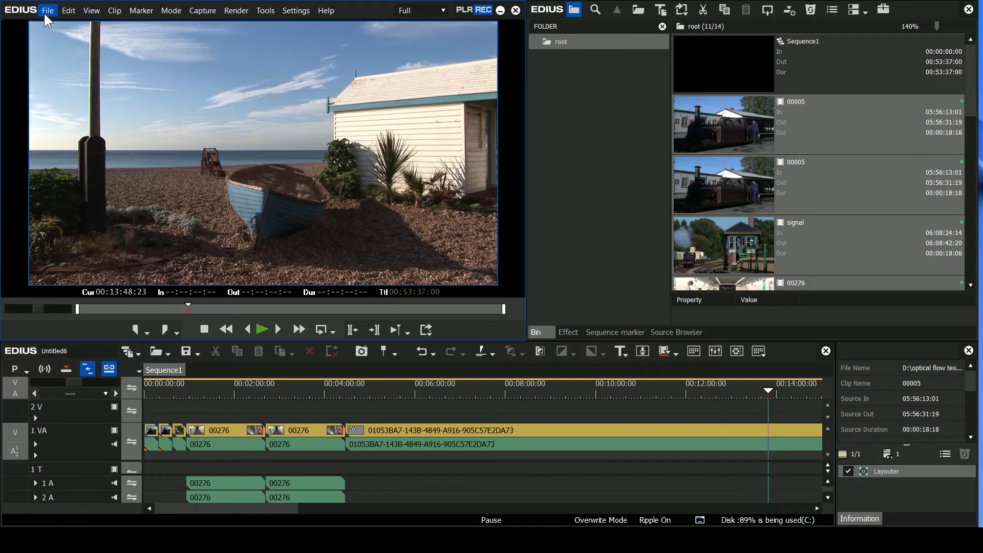
Open the Burn to disc dialog for the sequence, set to Blu-ray, 1280x720 50p and H.264
left_click(44, 11)
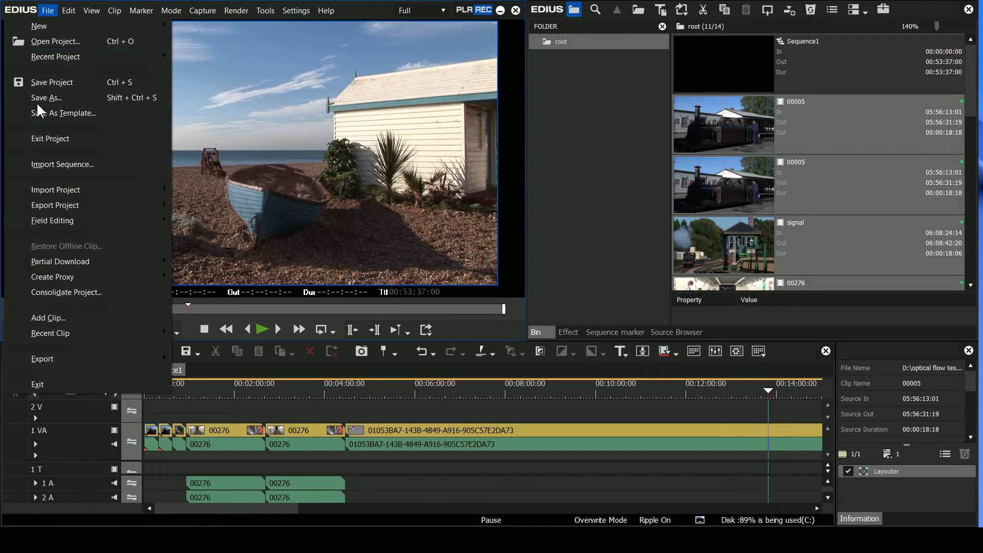
mouse_move(159, 358)
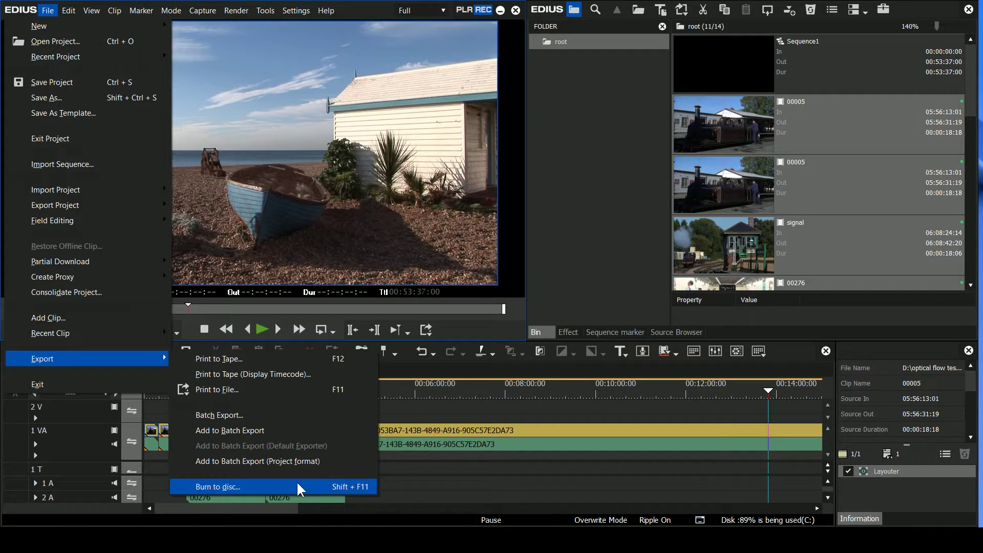
left_click(297, 485)
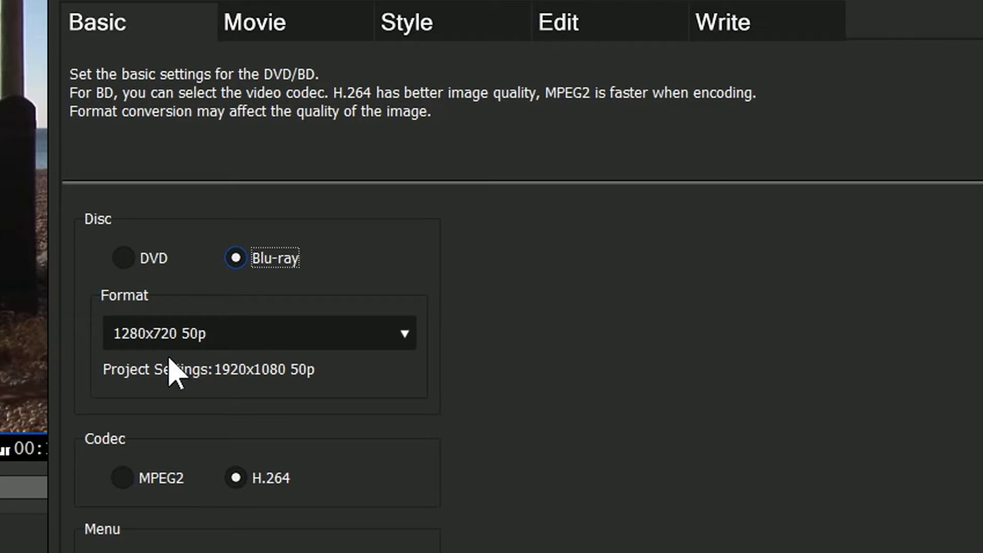
Review the 1280x720 50p format list, then switch the disc type to DVD at 720x576 50i, MPEG2
left_click(381, 336)
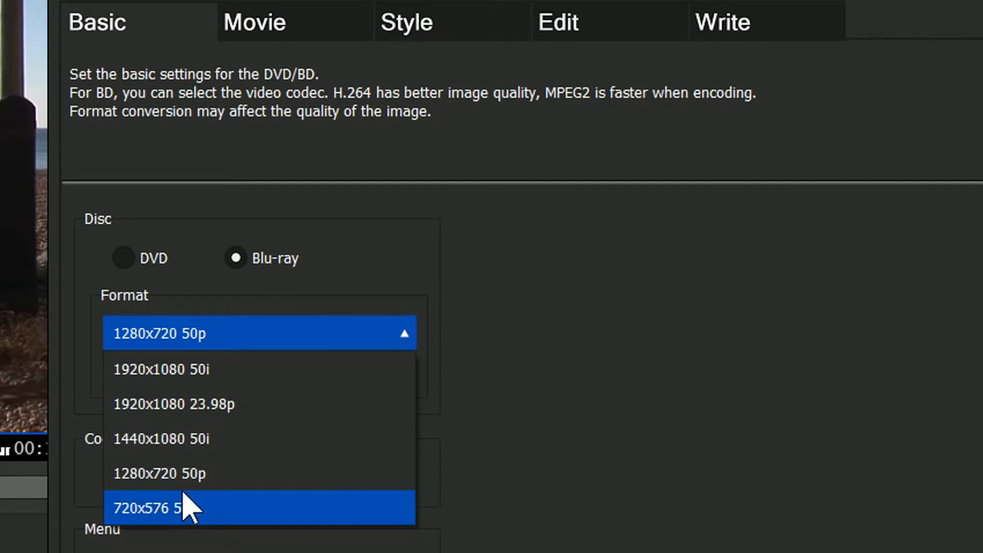
left_click(351, 279)
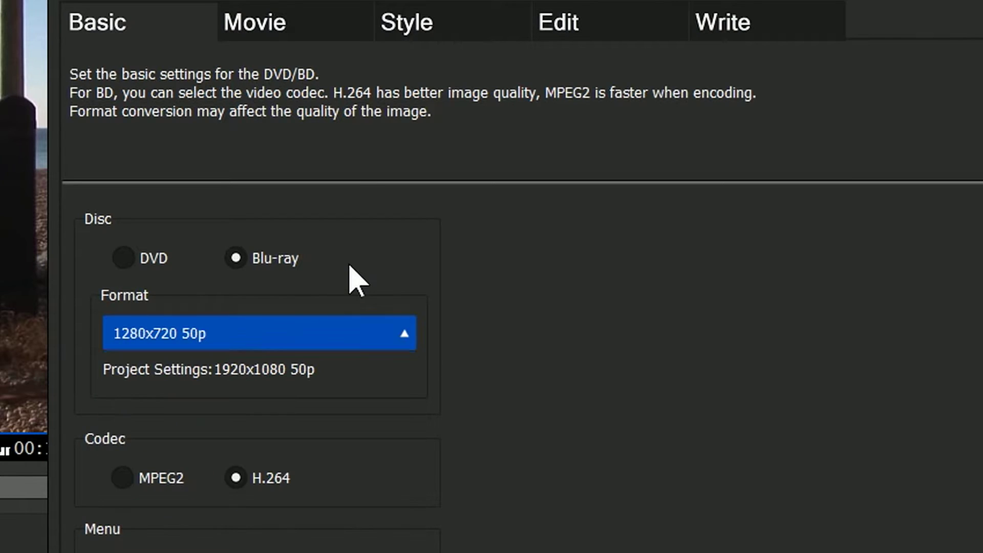
left_click(122, 257)
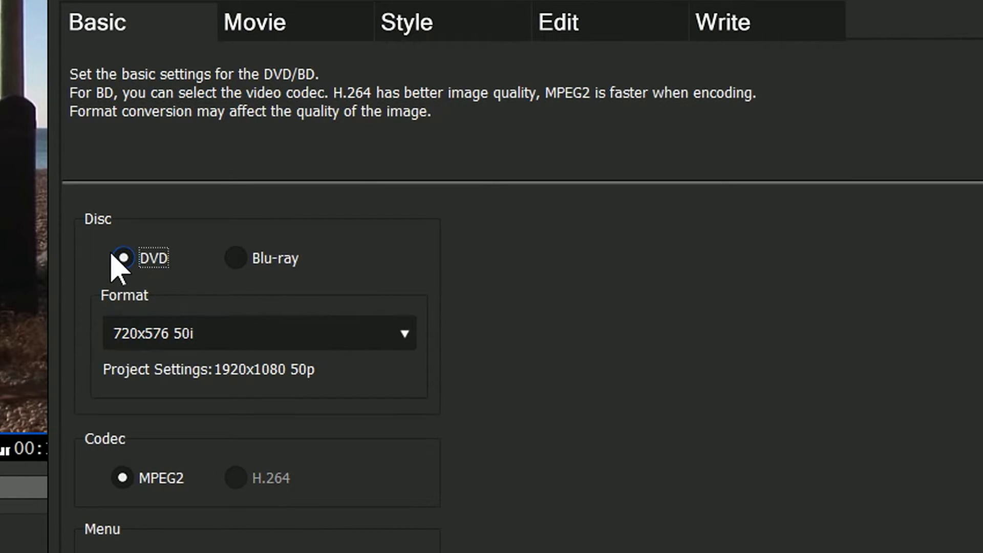
left_click(227, 328)
left_click(194, 362)
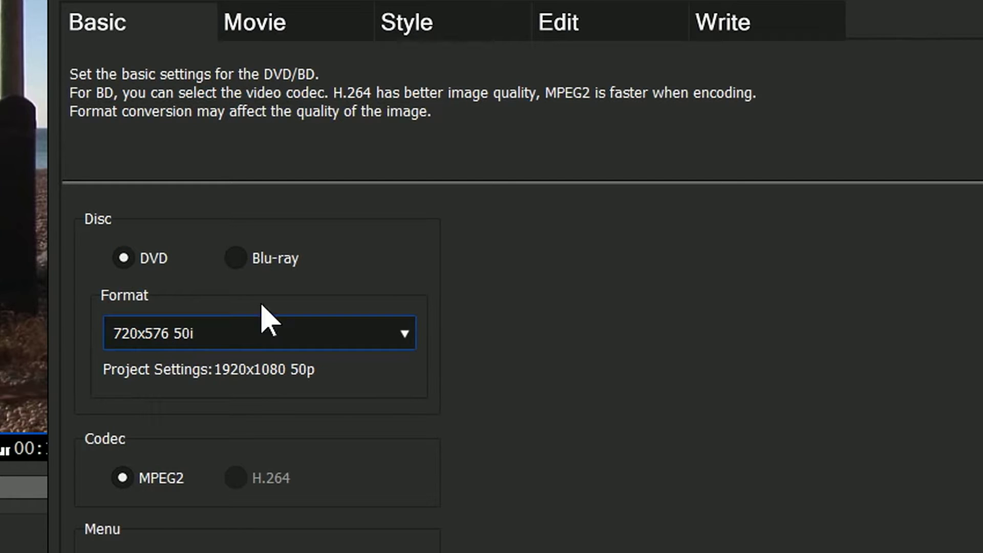
key("shift+Tab")
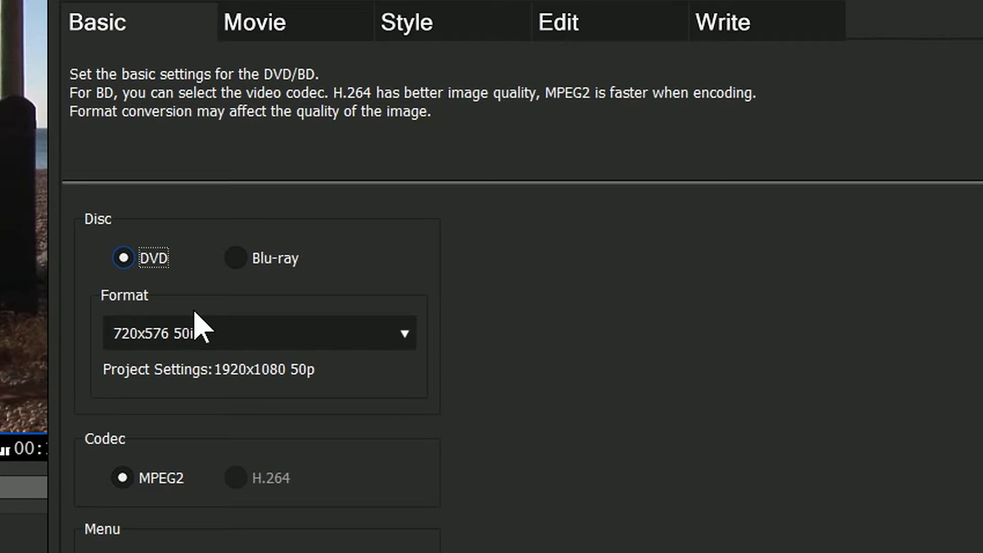
Step through the Movie and Style tabs to the Write stage: DVD-R/RW 73% full, label VIDEO
left_click(266, 28)
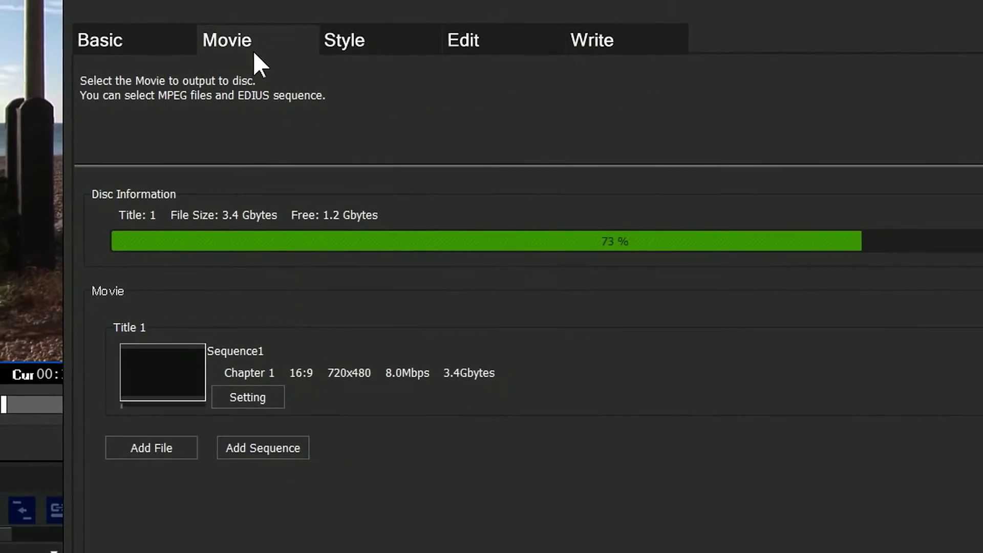
left_click(419, 29)
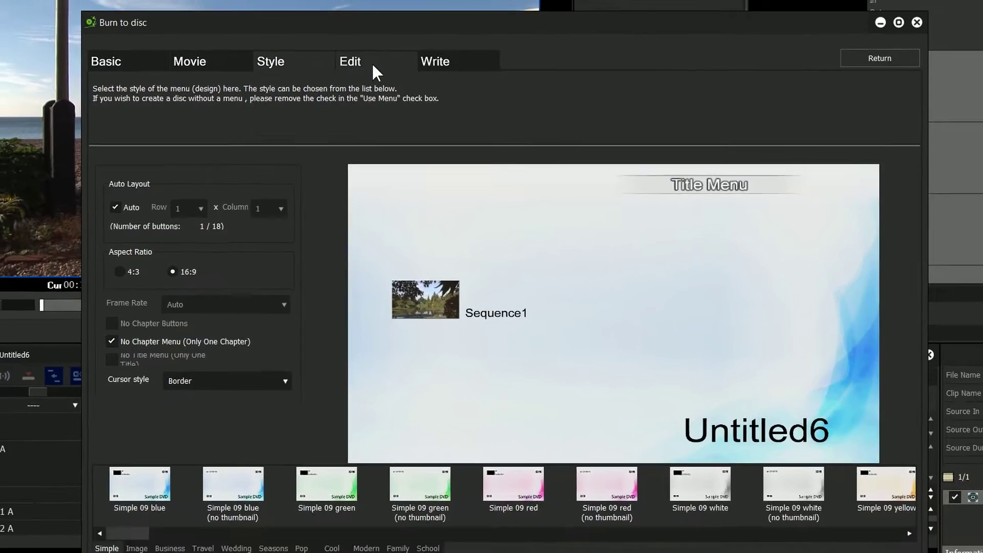
left_click(425, 64)
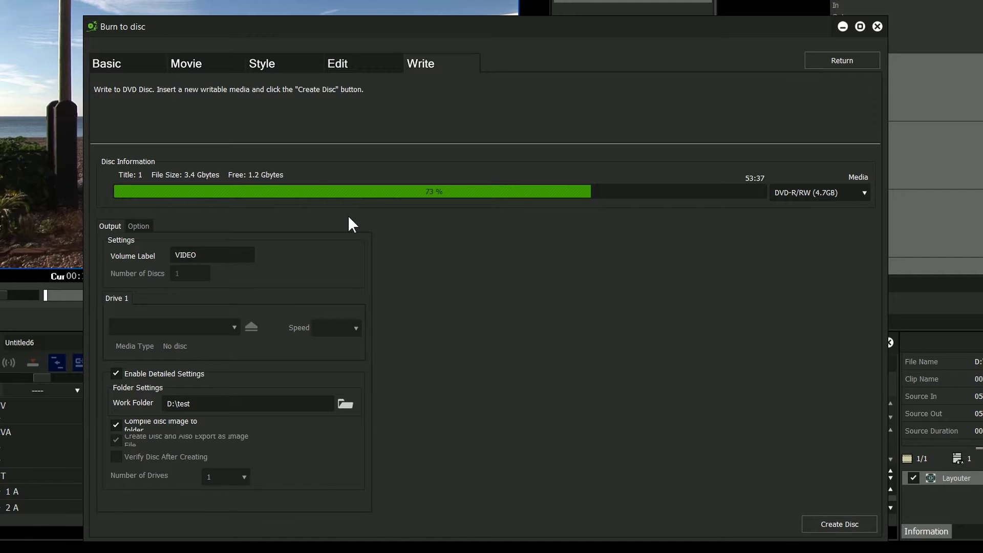
Start creating the DVD, bringing up the 1920x1080 50p to 720x576 50i conversion prompt
left_click(113, 71)
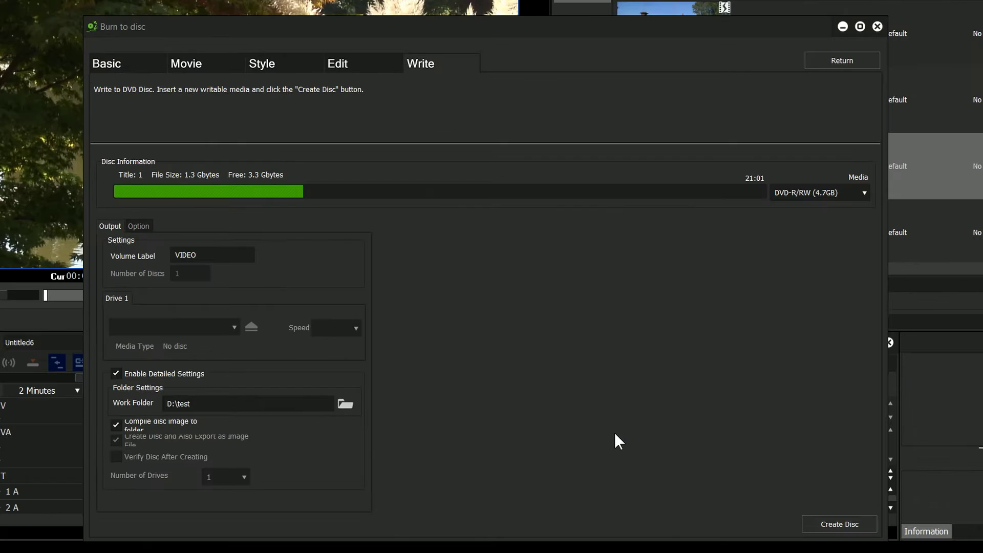
left_click(825, 522)
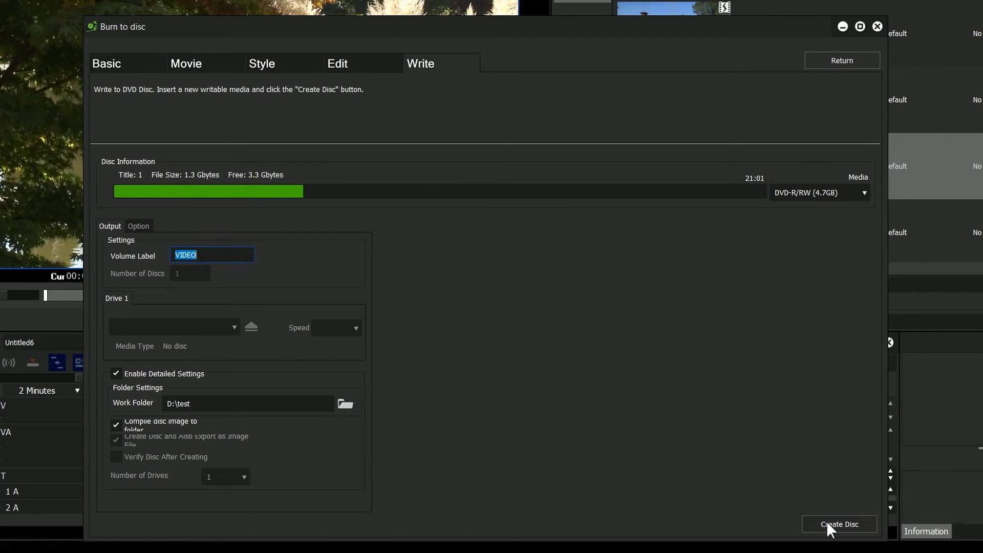
left_click(827, 521)
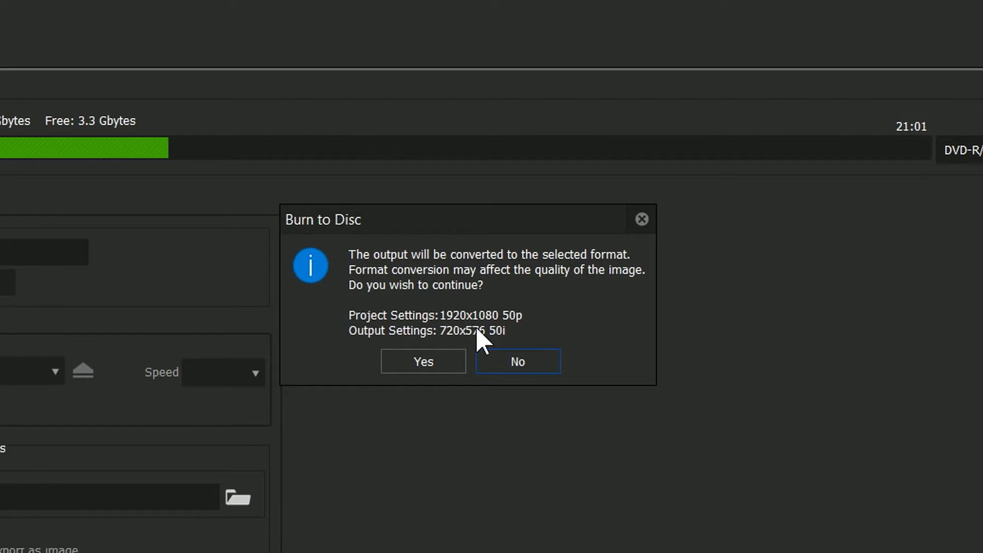
Accept the 720x576 50i conversion so the DVD encodes to D:\test\DVD_Image
left_click(420, 362)
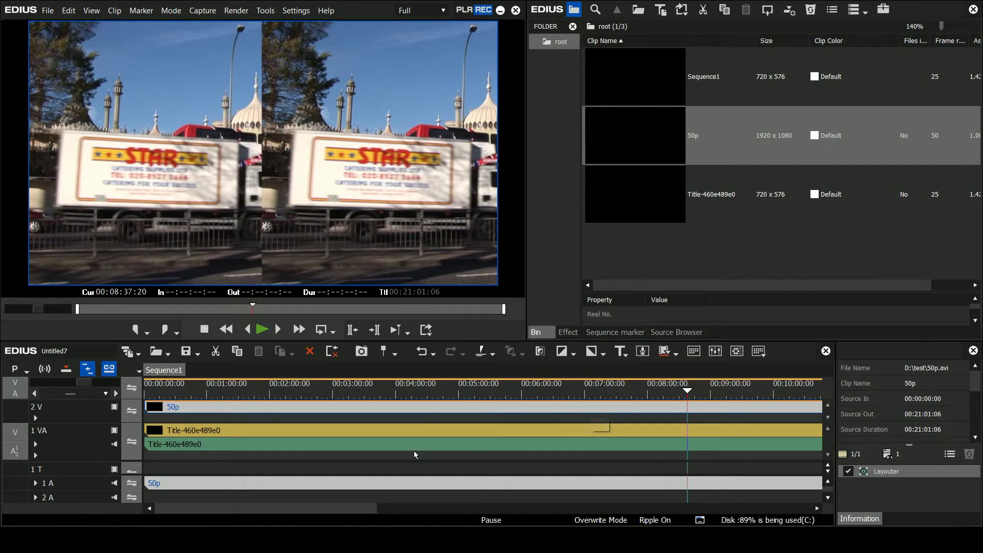
Select the Title-460e489e0 clip on track 1 VA, then bring up the Settings menu
left_click(270, 429)
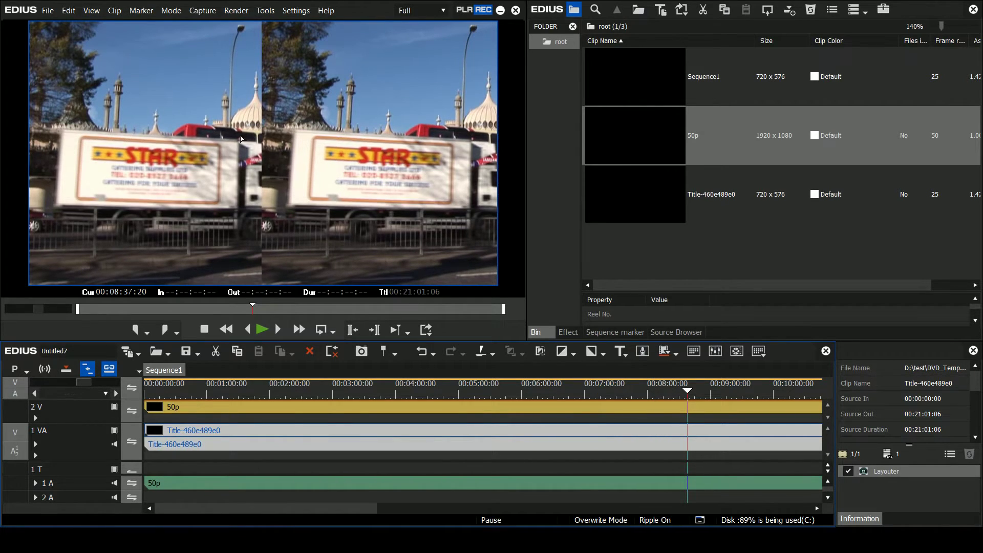
left_click(289, 9)
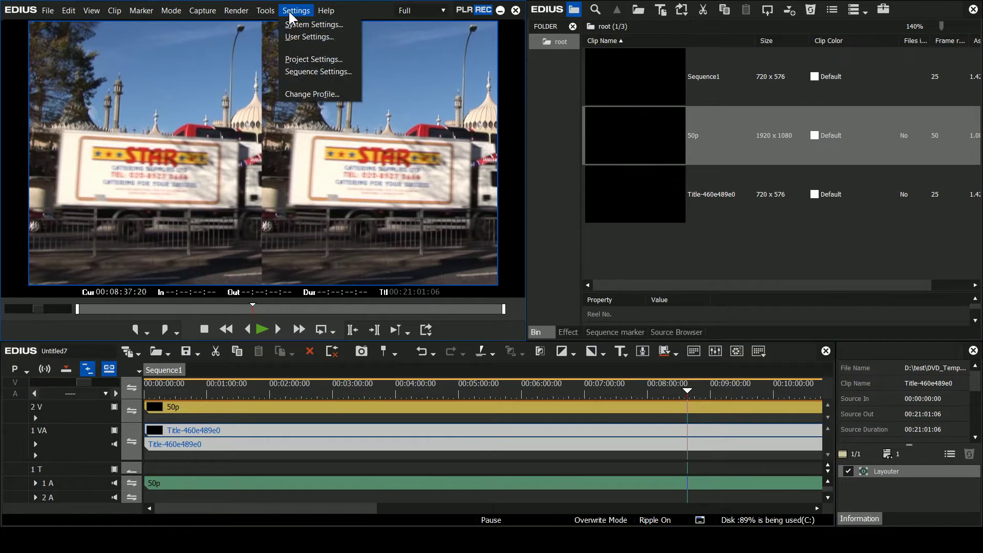
Check the project settings, confirming the SD 720x576 50i preset
left_click(306, 58)
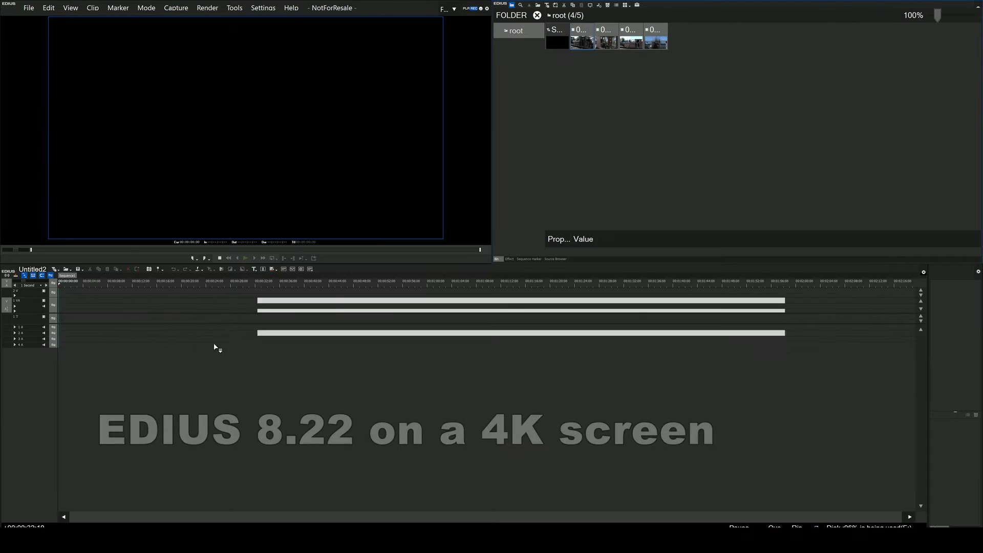
Move the playhead to 00:00:12:17 and show the effects palette as an expanded folder tree
left_click(136, 283)
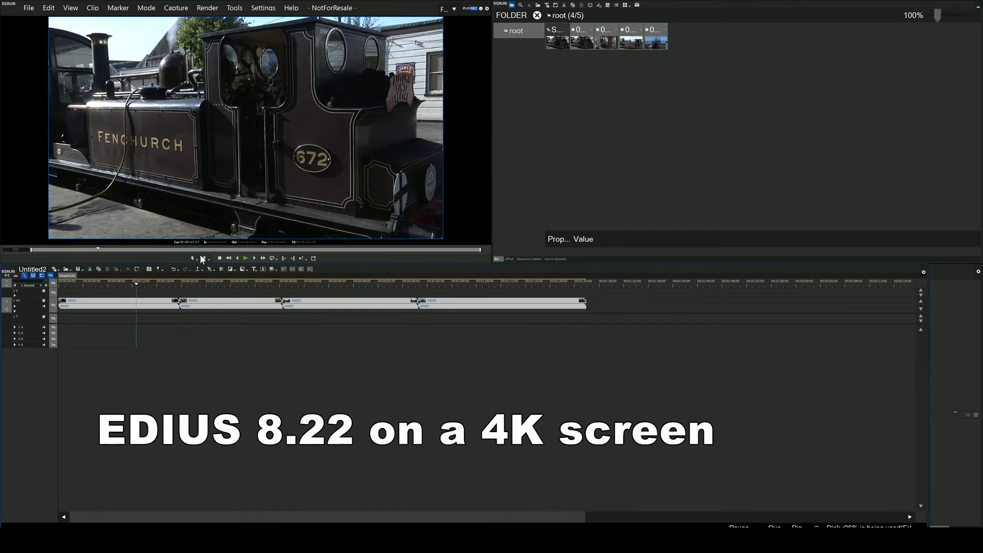
left_click(510, 259)
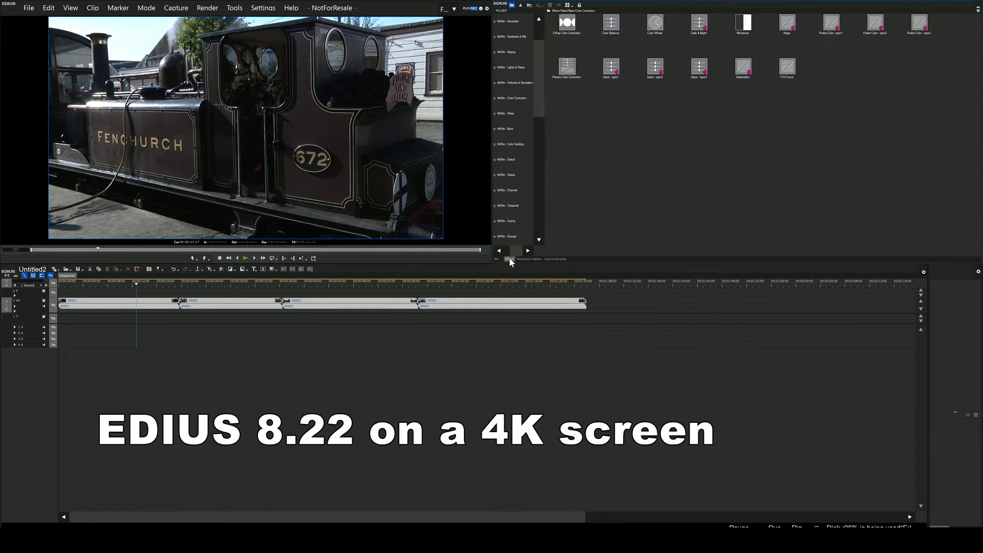
left_click(543, 241)
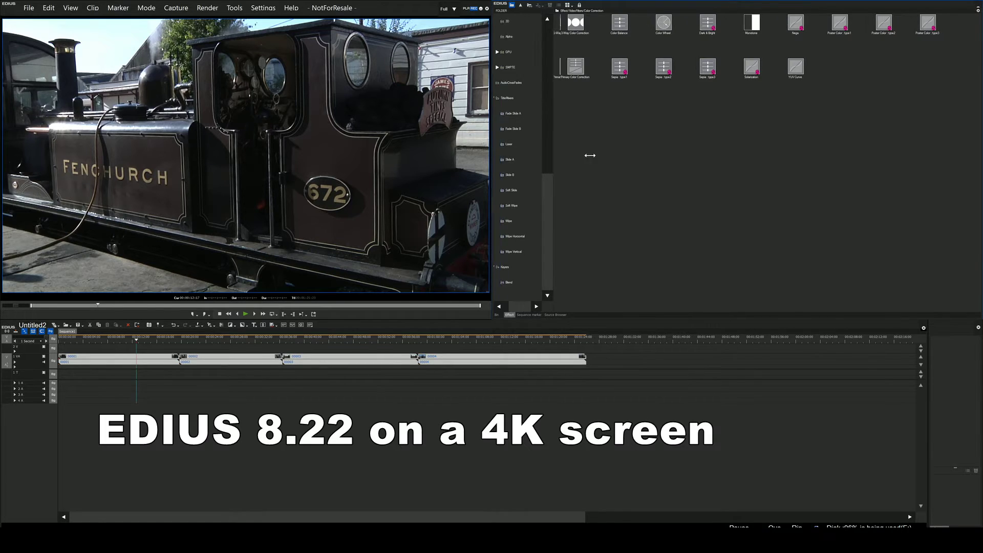
left_click(518, 143)
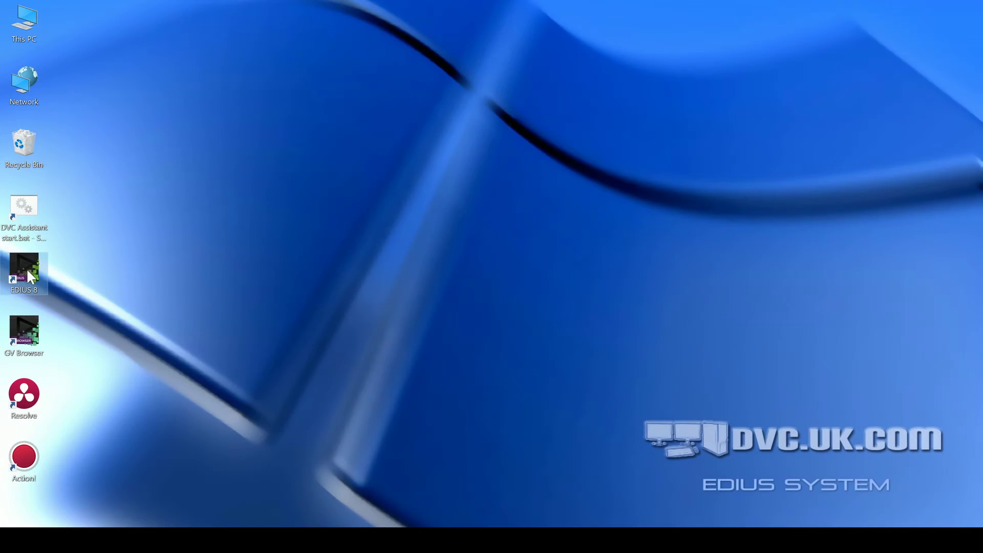
Relaunch EDIUS 8, widen the Start Project Modified column, and create a new project
double_click(27, 271)
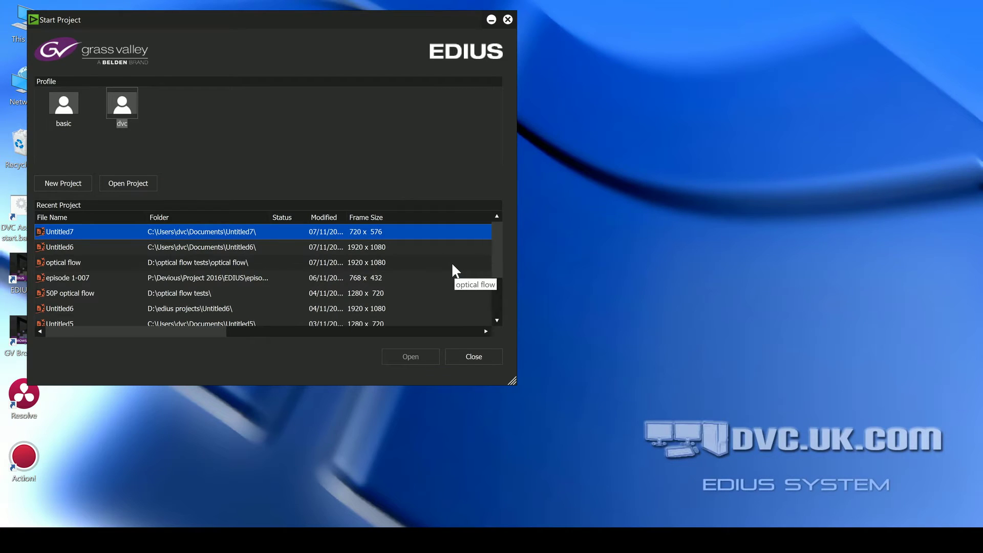
left_click_drag(233, 22, 467, 40)
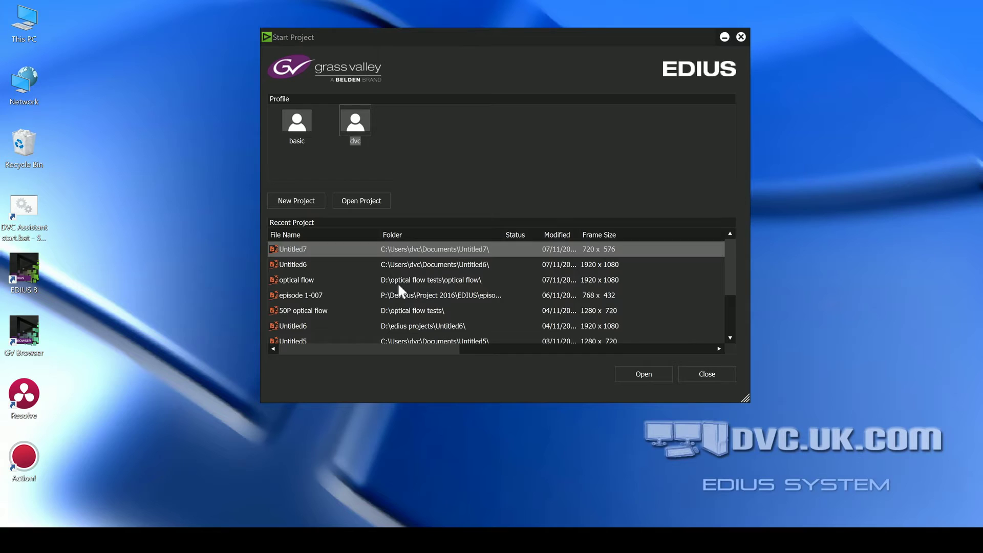
left_click_drag(578, 234, 646, 234)
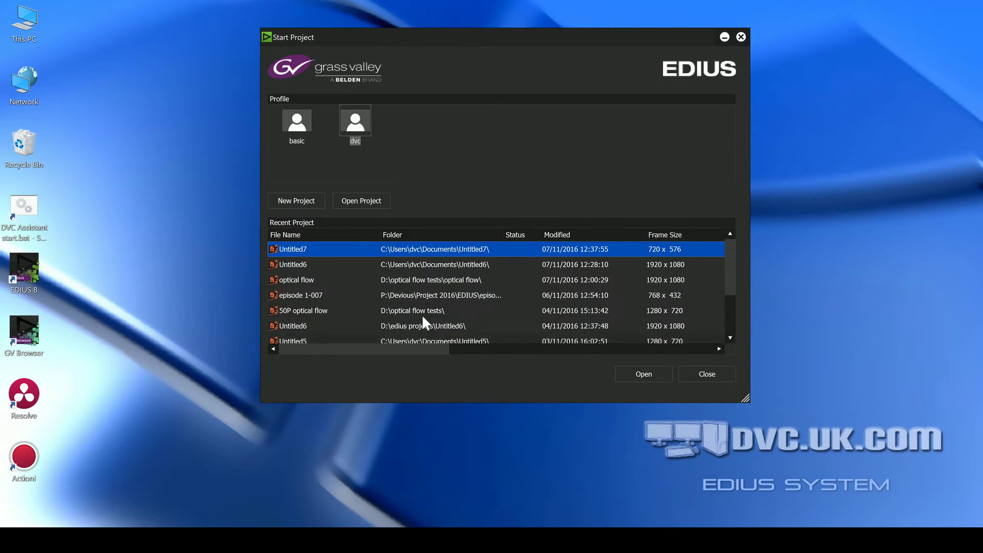
left_click(297, 201)
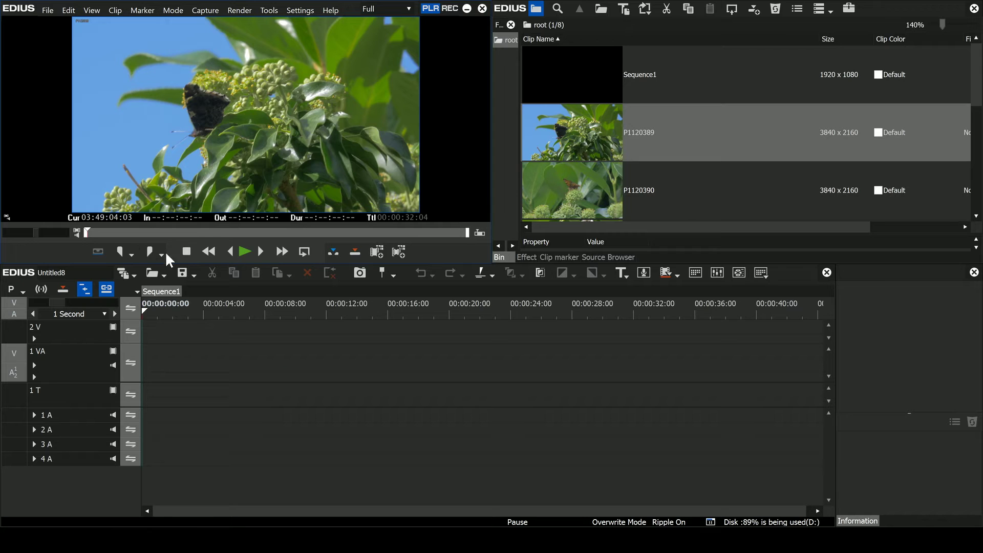
Insert clip P1120389 onto track 1 VA, scrub to 00:00:07:11, and minimise EDIUS
left_click_drag(108, 230, 144, 230)
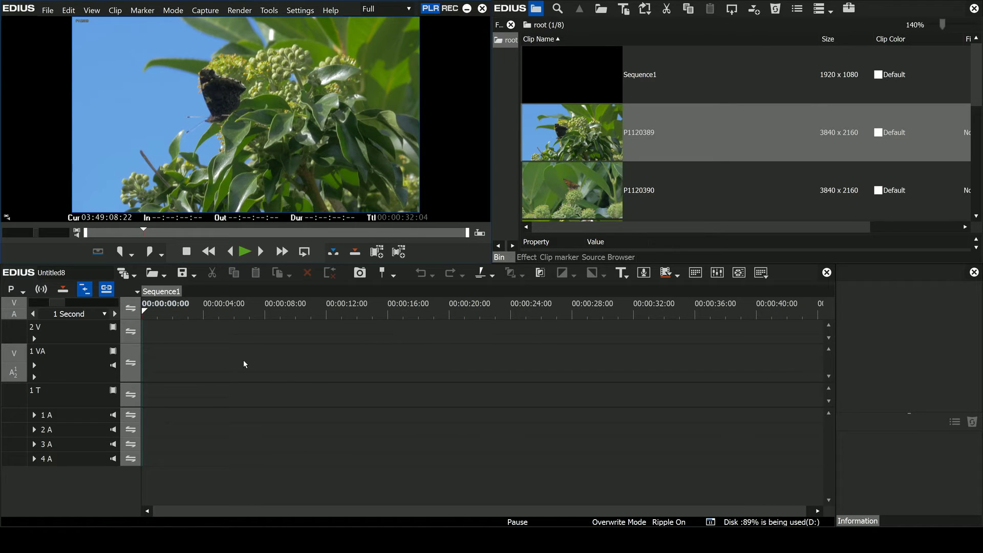
key("]")
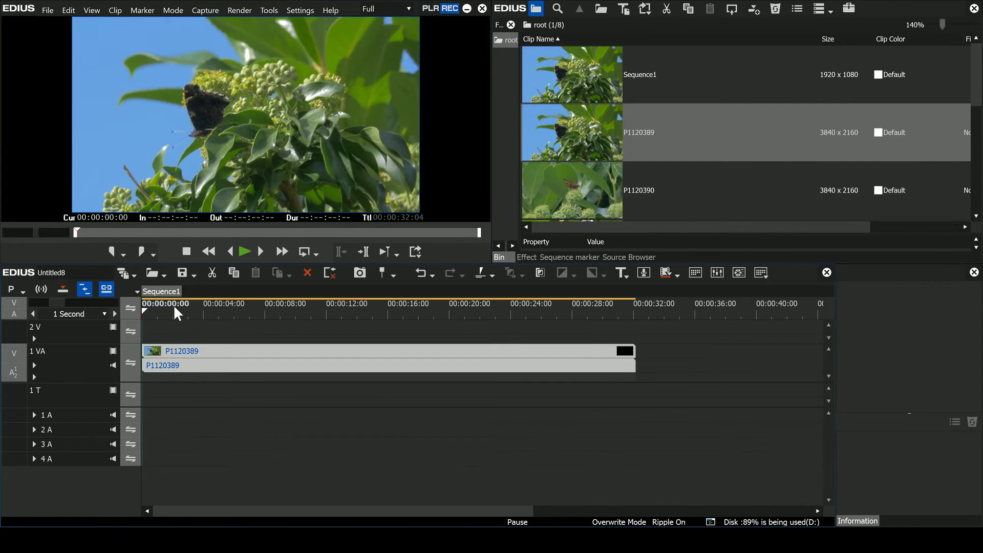
left_click_drag(173, 304, 255, 309)
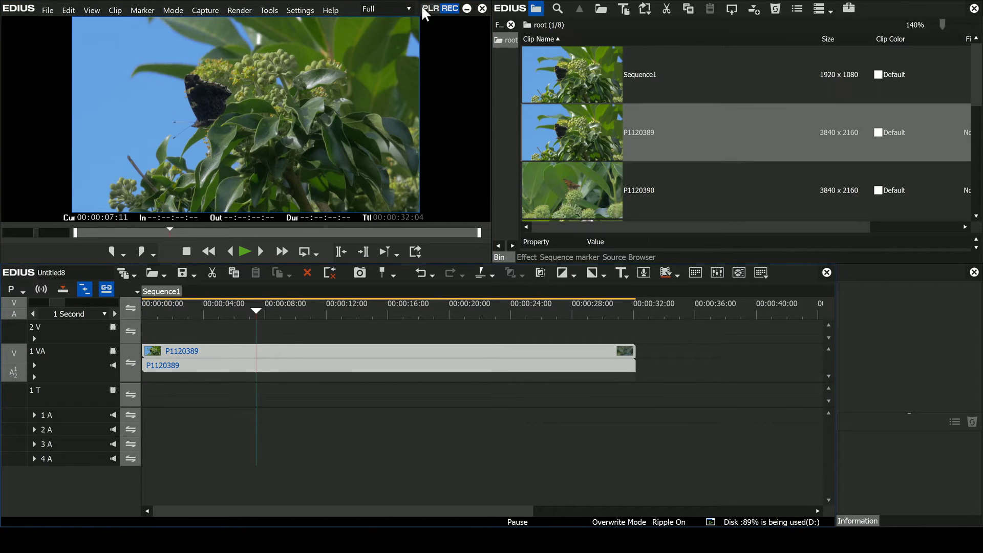
left_click(467, 10)
Open the Windows display settings from the desktop's right-click menu
right_click(502, 105)
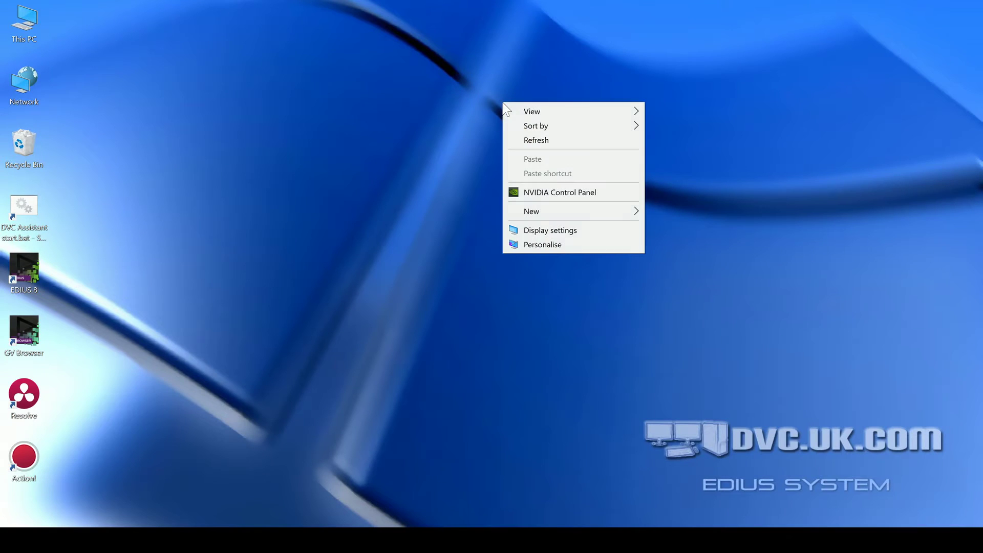
left_click(556, 231)
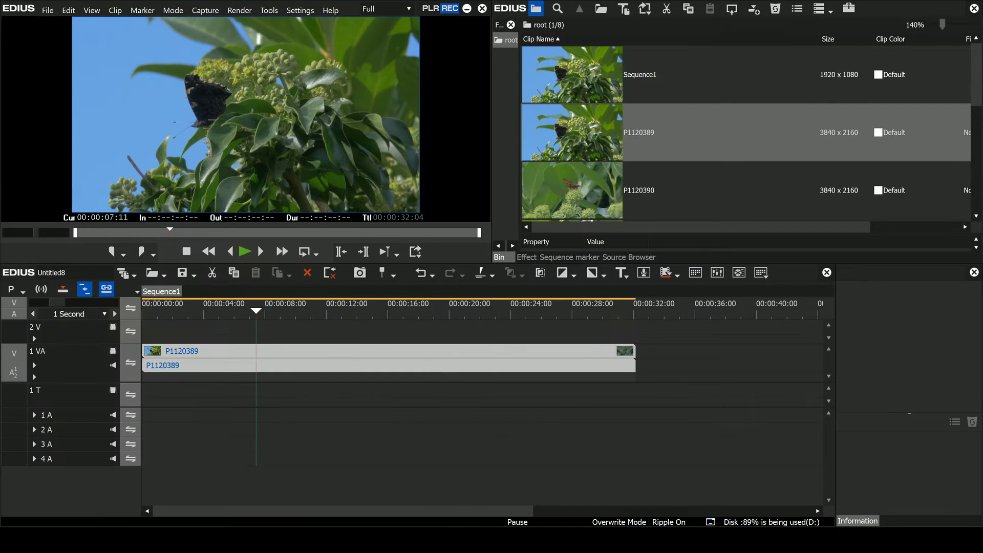
Scrub the sequence forward and show the effect palette with a widened folder tree
left_click_drag(325, 312, 374, 307)
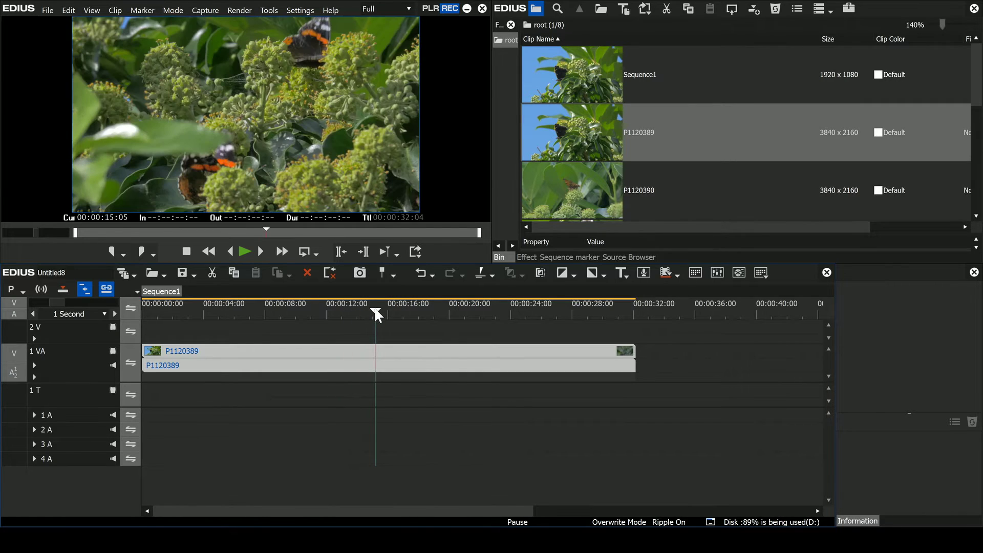
left_click(526, 257)
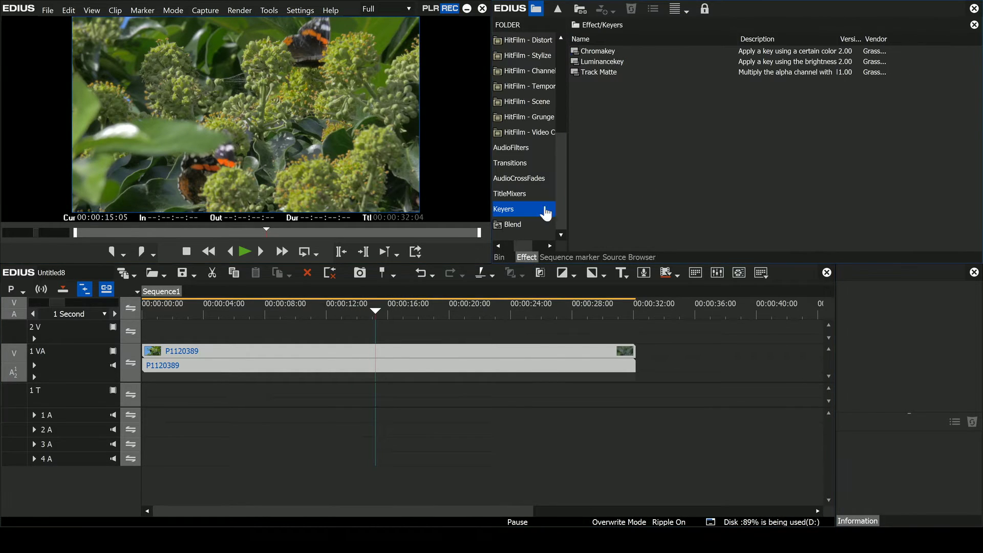
left_click_drag(525, 240, 498, 244)
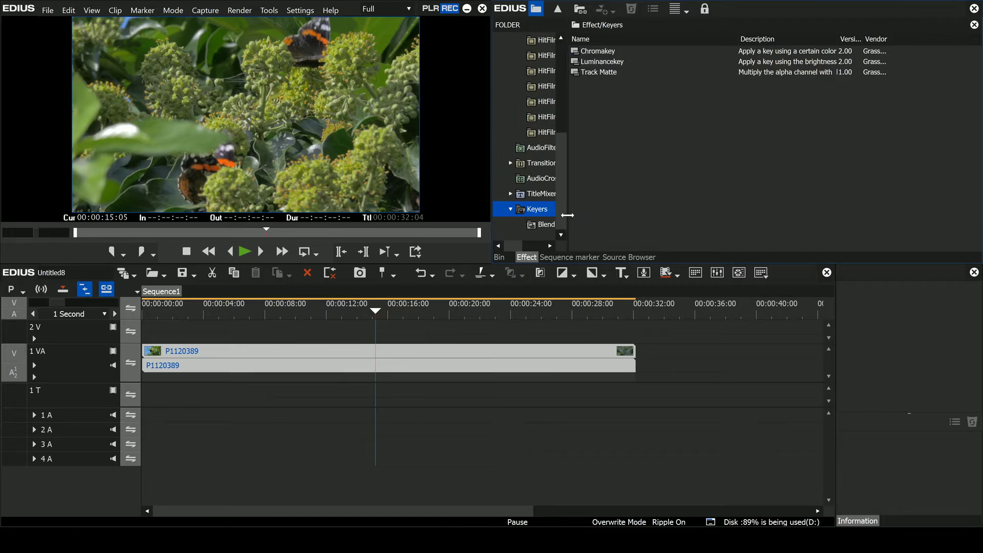
left_click_drag(568, 215, 648, 67)
Browse the HitFilm Generate, Gradients & Fills and Warp effects, then open Layouter for clip P1120389
left_click(563, 90)
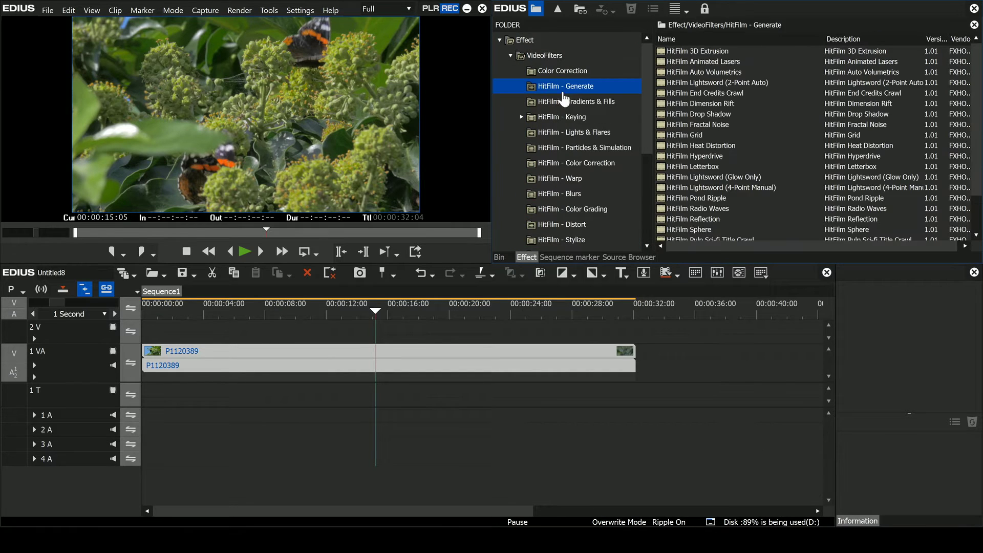
left_click(564, 100)
left_click(565, 178)
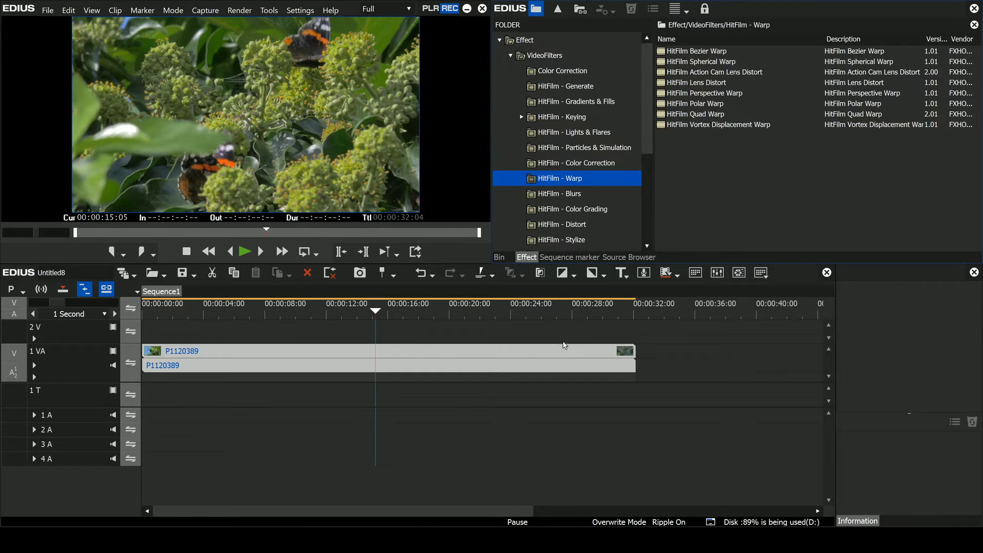
left_click(527, 356)
key("F7")
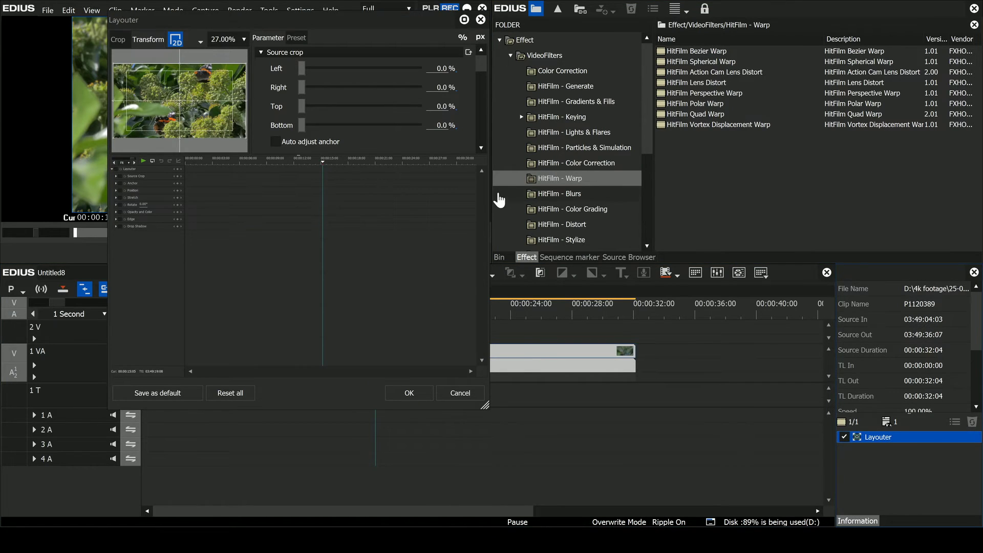
Enlarge the Layouter window and preview, then scrub to the butterfly-on-ivy frame
left_click_drag(488, 190, 655, 200)
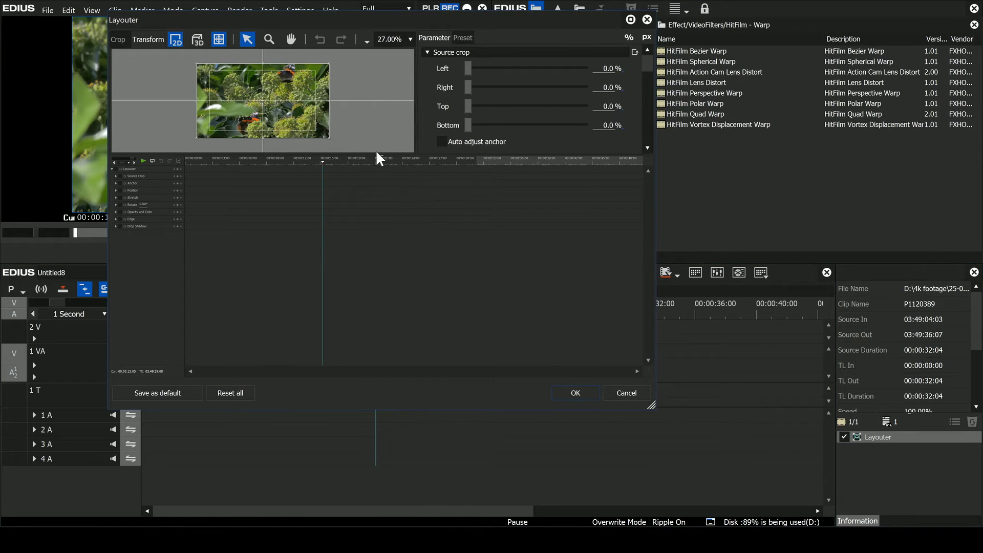
left_click_drag(376, 154, 371, 264)
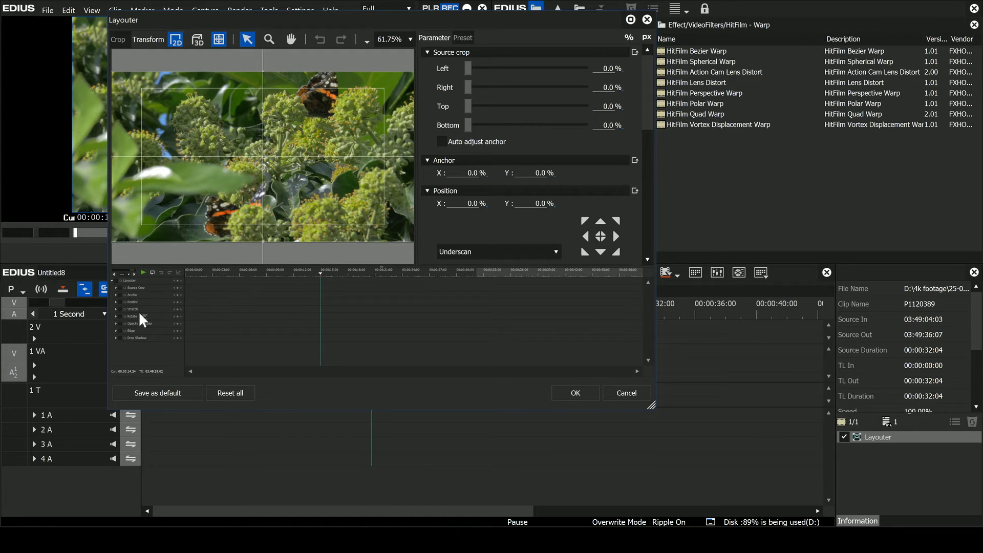
left_click_drag(249, 269, 226, 274)
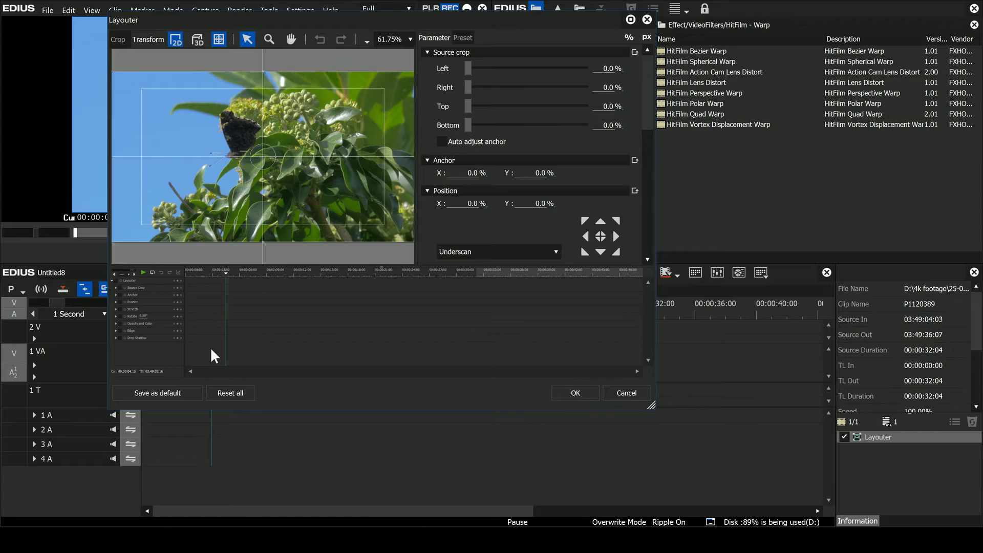
Close Layouter and apply 3-Way Color Correction from the Color Correction folder to clip P1120389
left_click(577, 390)
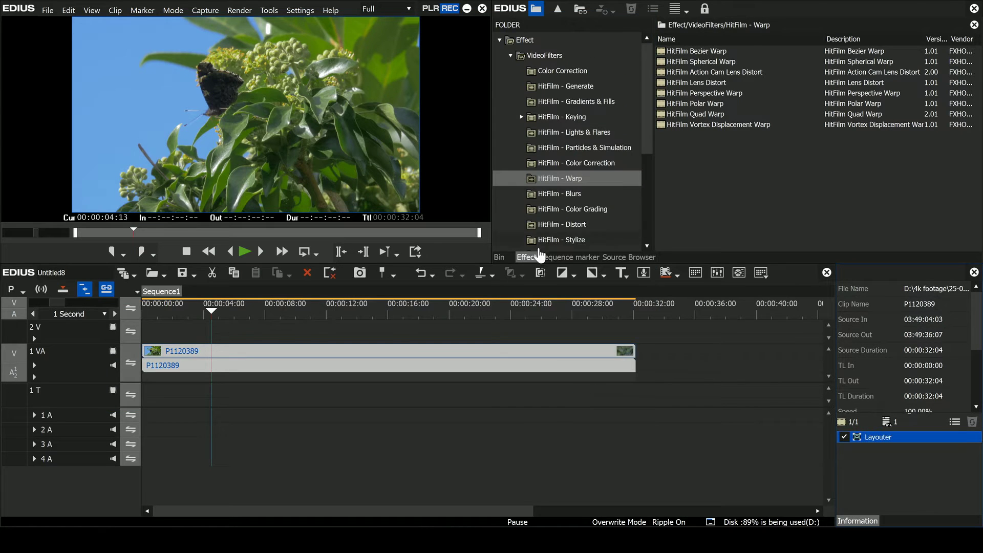
left_click(533, 71)
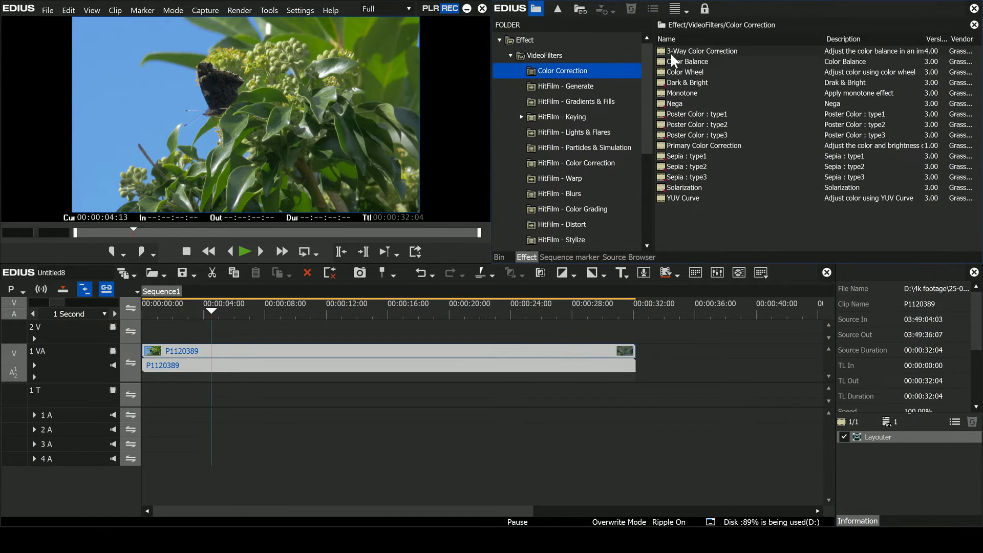
left_click_drag(670, 53, 395, 379)
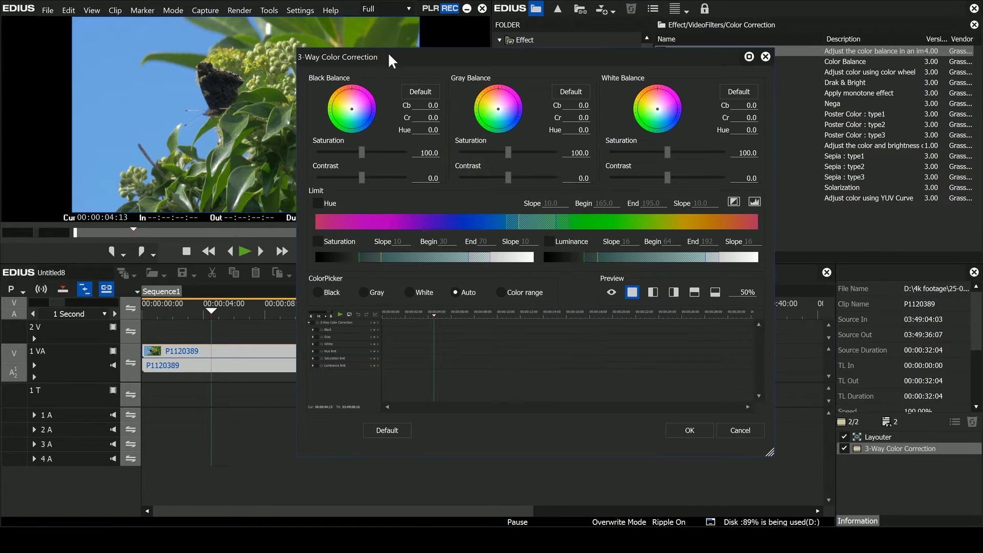
left_click(740, 430)
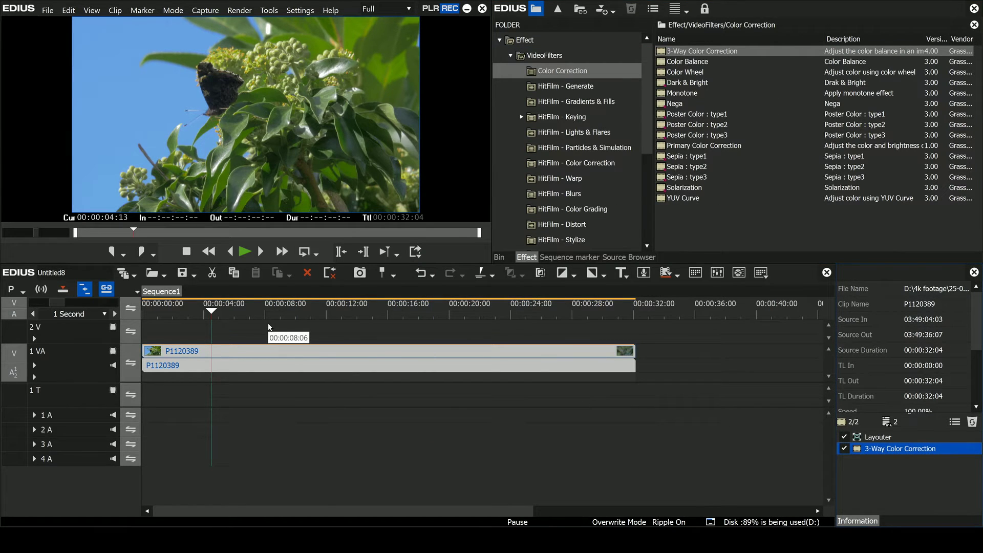
Create a new QuickTitler title and choose the Text_15 title style
left_click(628, 277)
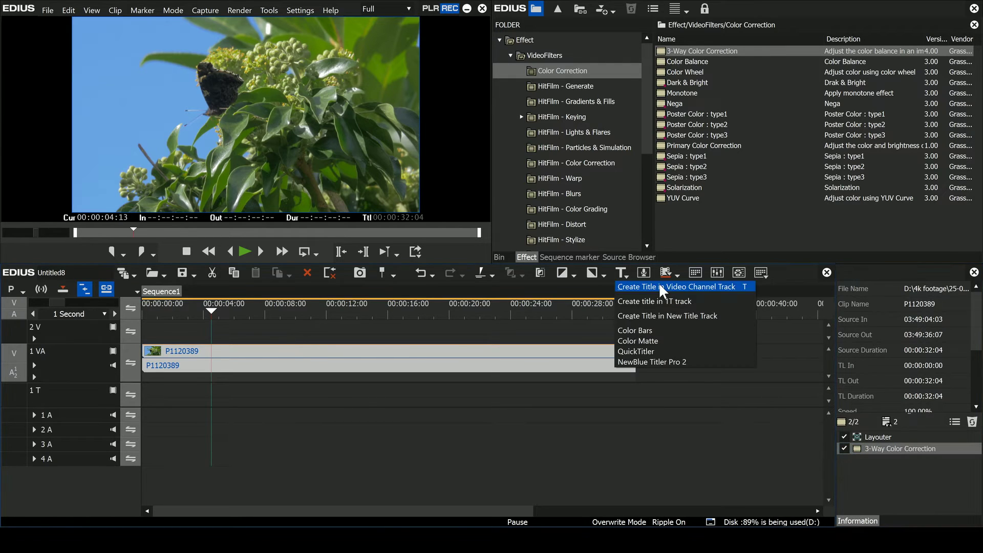
left_click(649, 350)
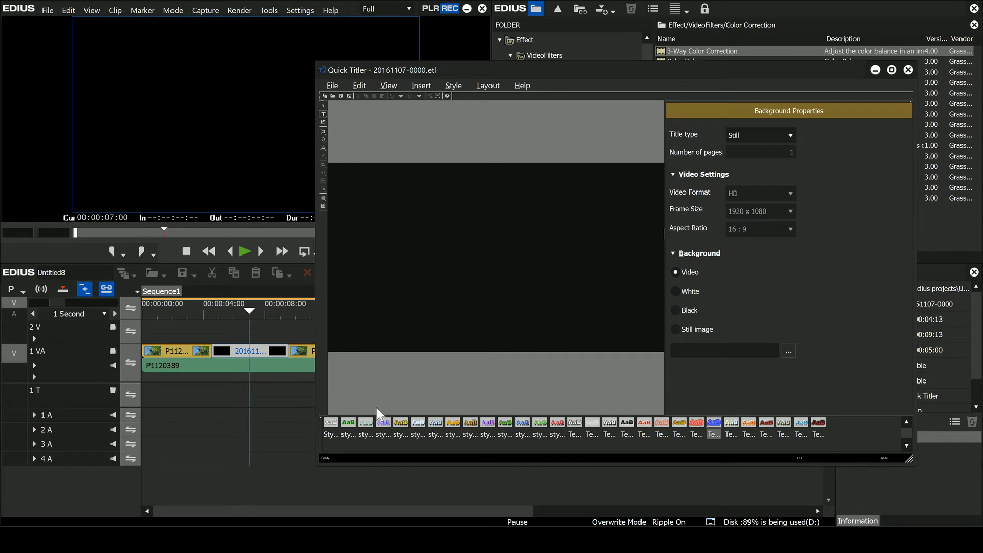
right_click(855, 423)
left_click(842, 441)
left_click(819, 435)
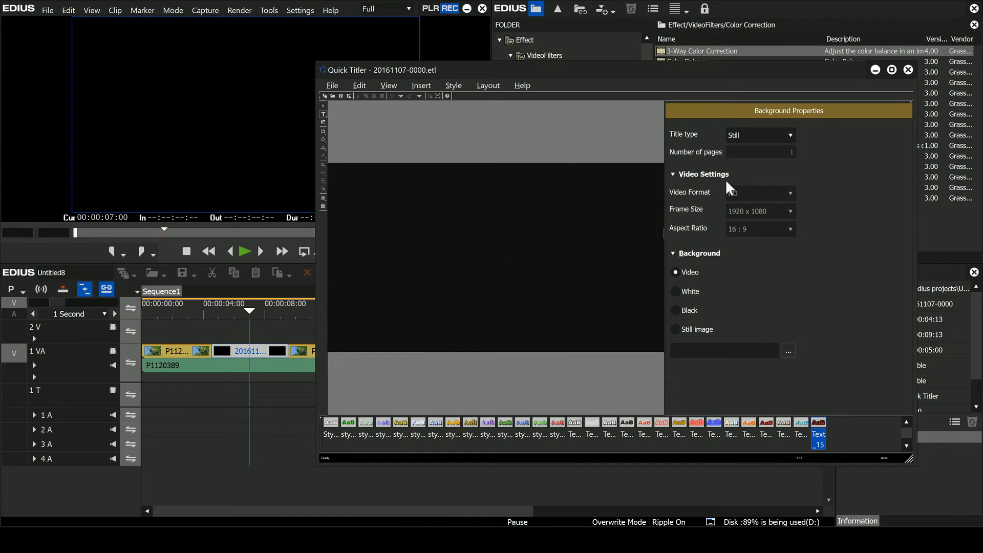
Close Quick Titler, reopen 3-Way Color Correction and play the clip from its start
left_click(907, 71)
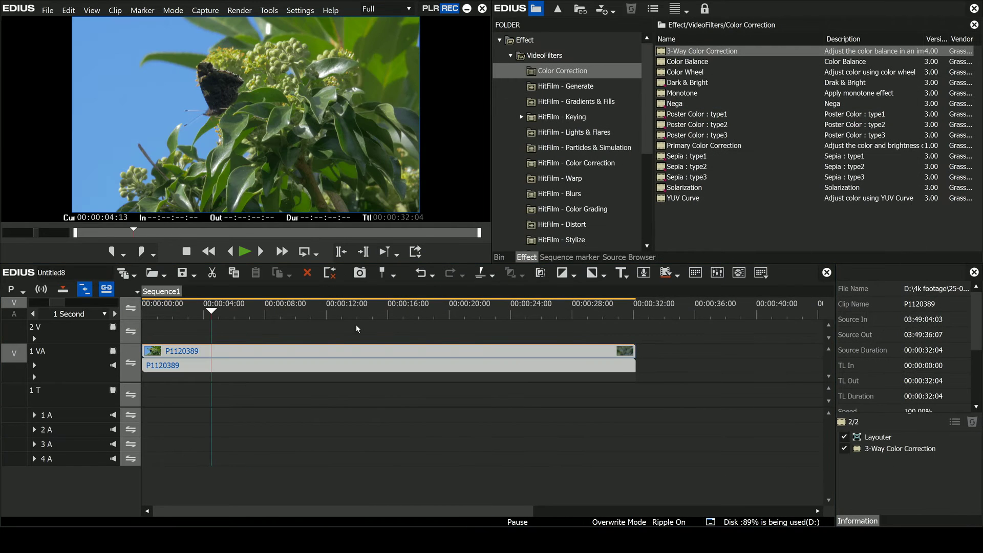
left_click_drag(287, 308, 511, 312)
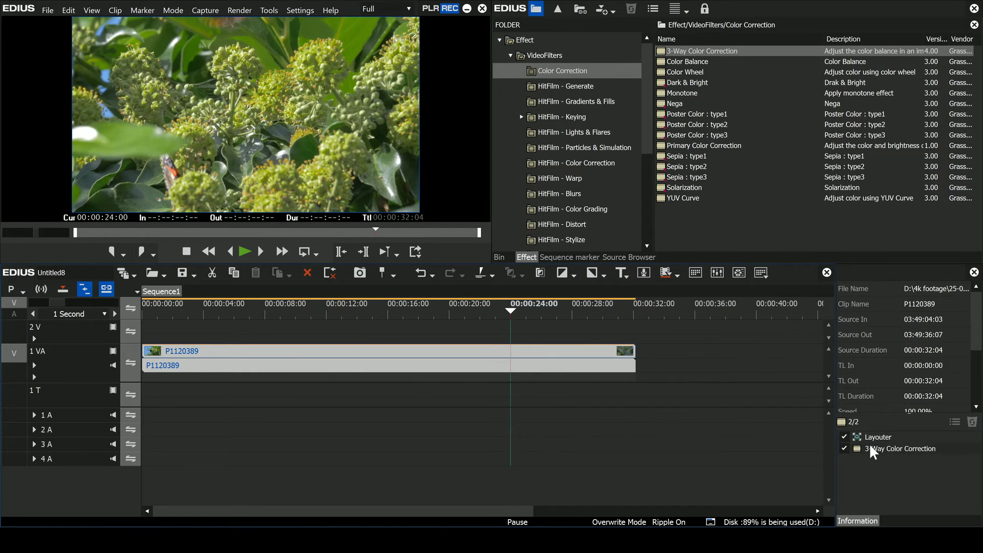
double_click(870, 447)
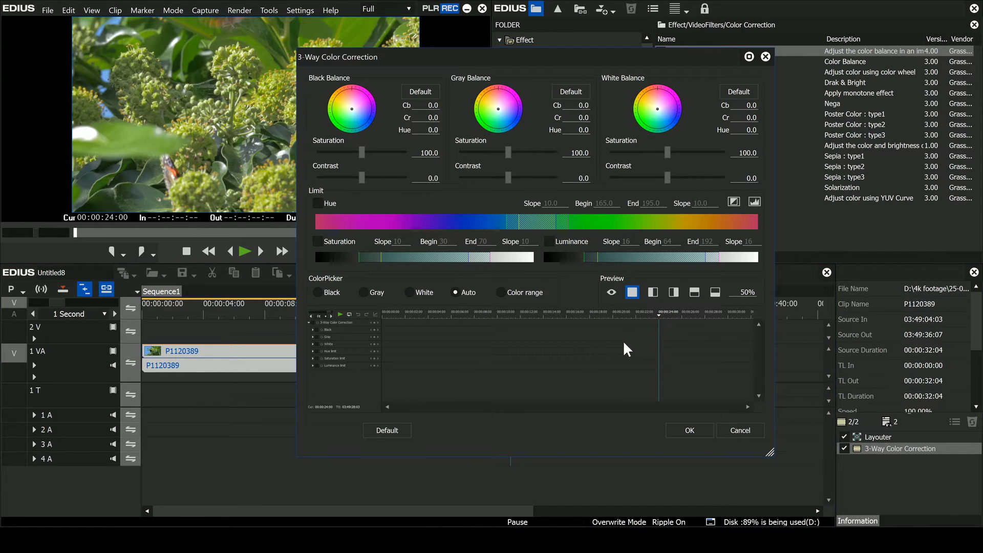
left_click_drag(426, 314, 389, 314)
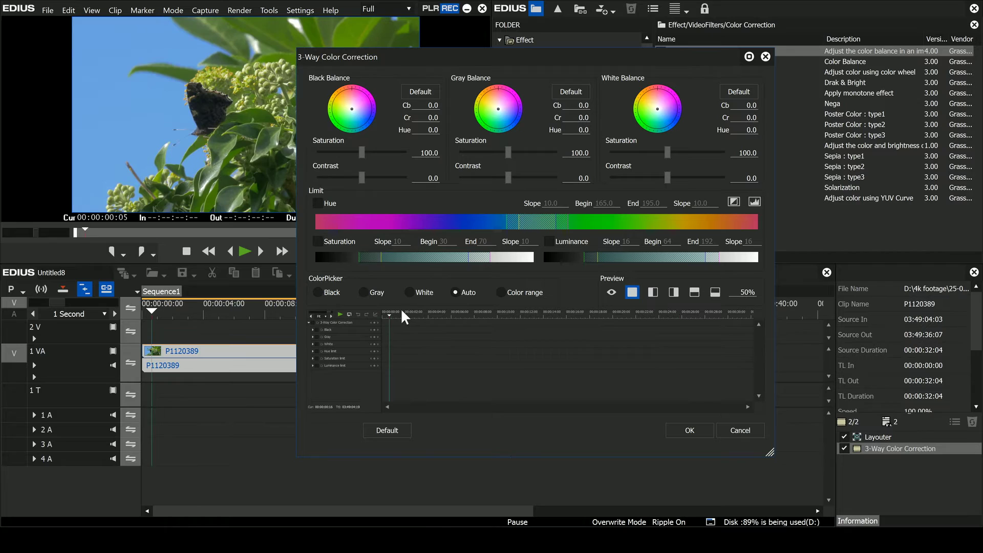
key("space")
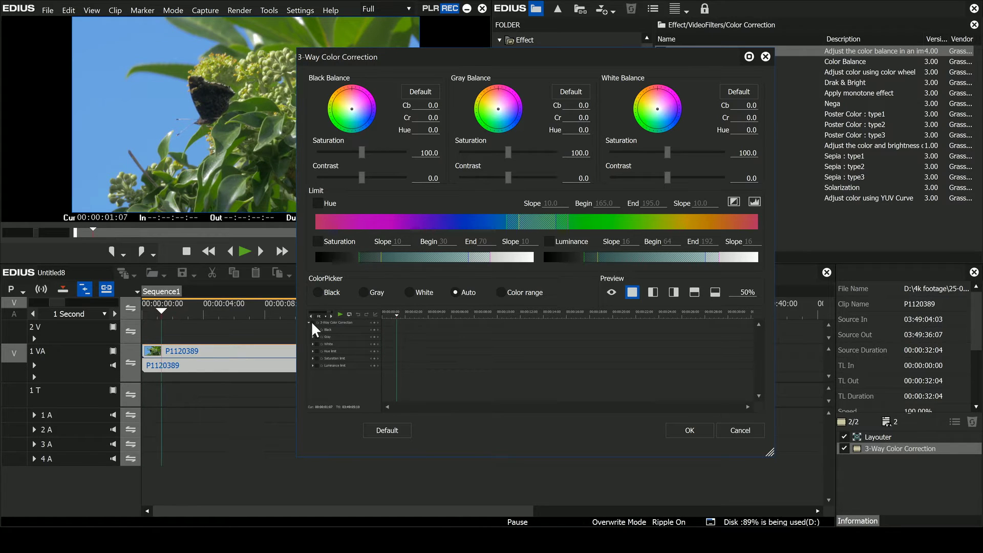
Keyframe all correction settings and shift grey balance toward blue at 00:00:08:07
left_click(374, 322)
left_click_drag(396, 313, 479, 213)
left_click_drag(501, 107, 511, 104)
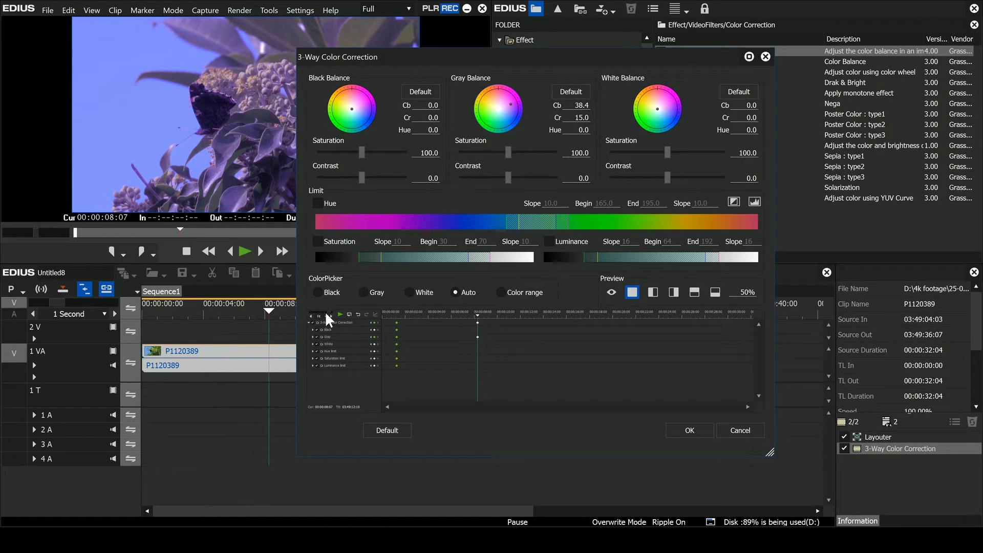
Inspect the Gray Balance Cb keyframe curve, select the start keyframes and close the dialog
left_click(313, 336)
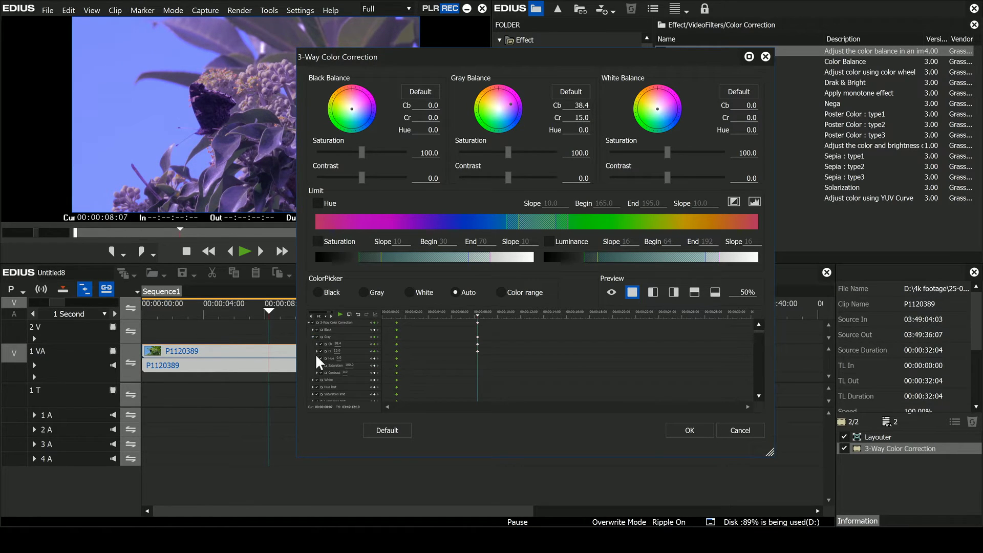
left_click(319, 344)
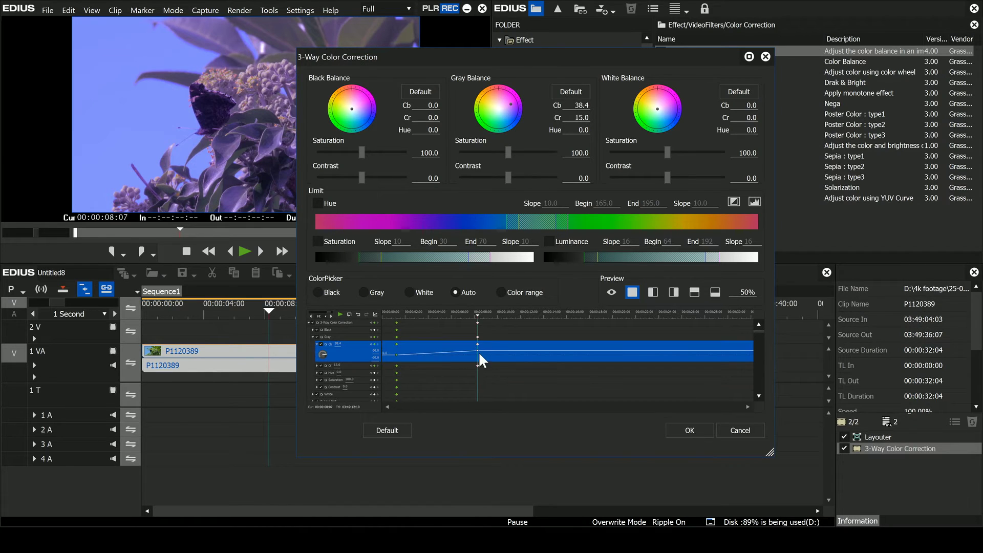
left_click(393, 394)
left_click(747, 434)
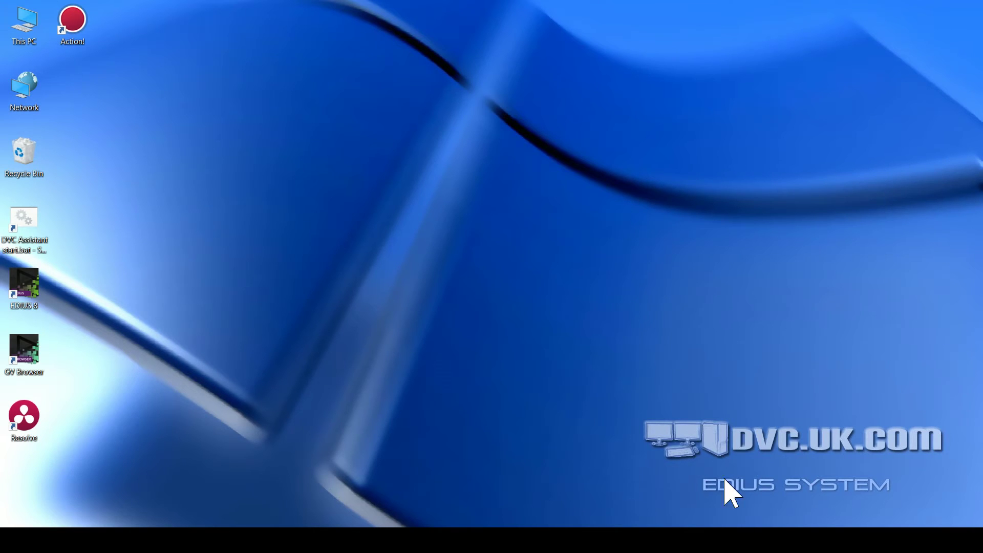
Open the Windows display settings from the desktop shortcut menu using the keyboard
key("shift+F10")
key("Up")
key("Up")
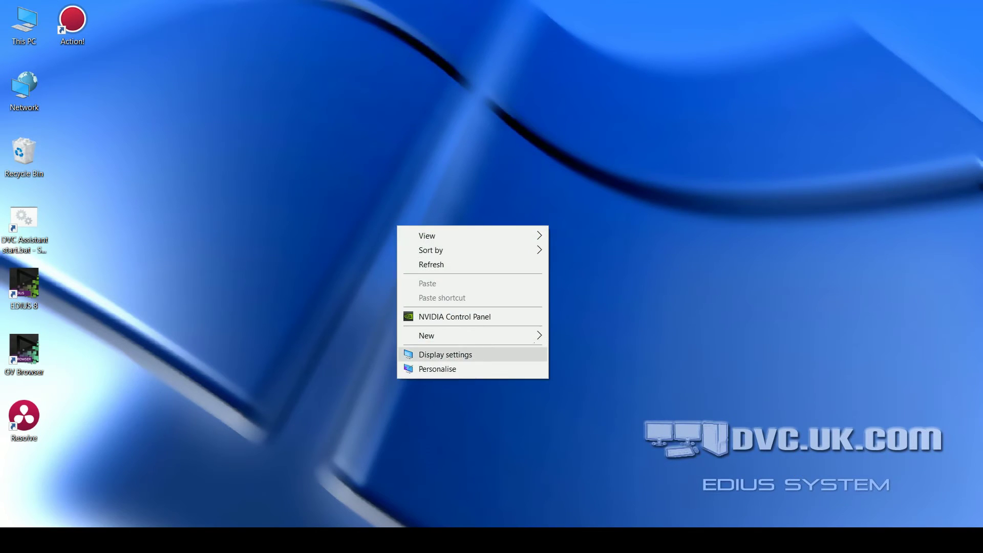
key("Return")
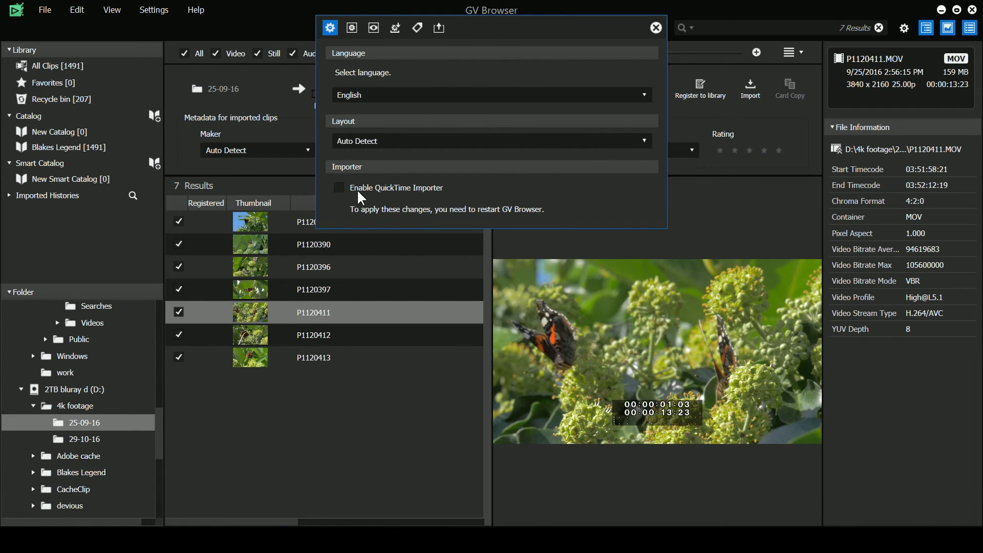
Close the settings, load clip P1120389 and capture its current frame into the library
left_click(260, 245)
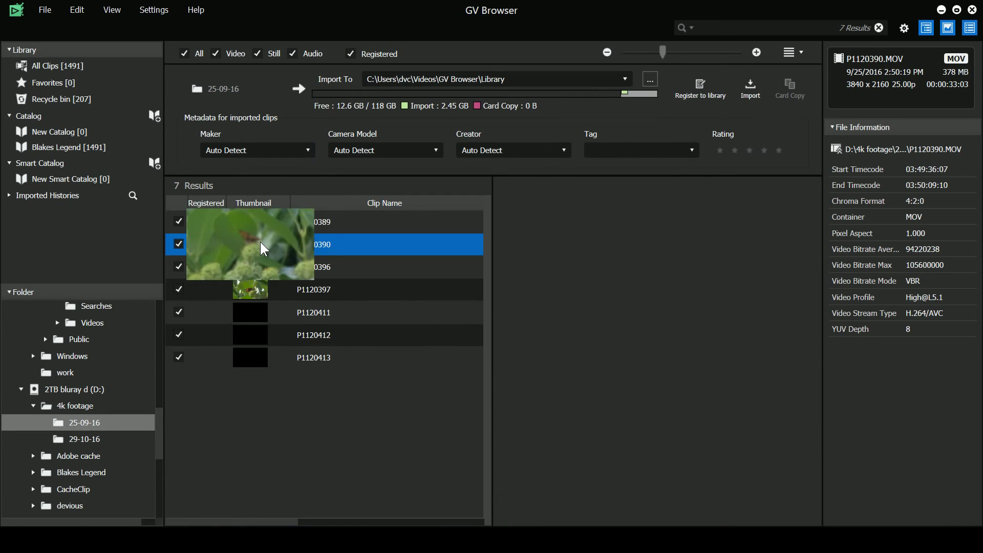
left_click(256, 221)
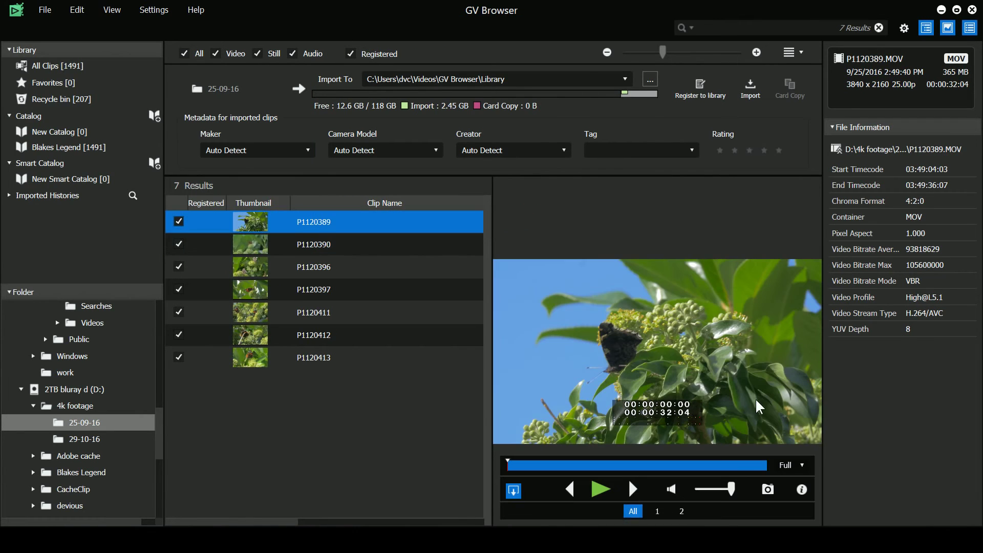
left_click(768, 491)
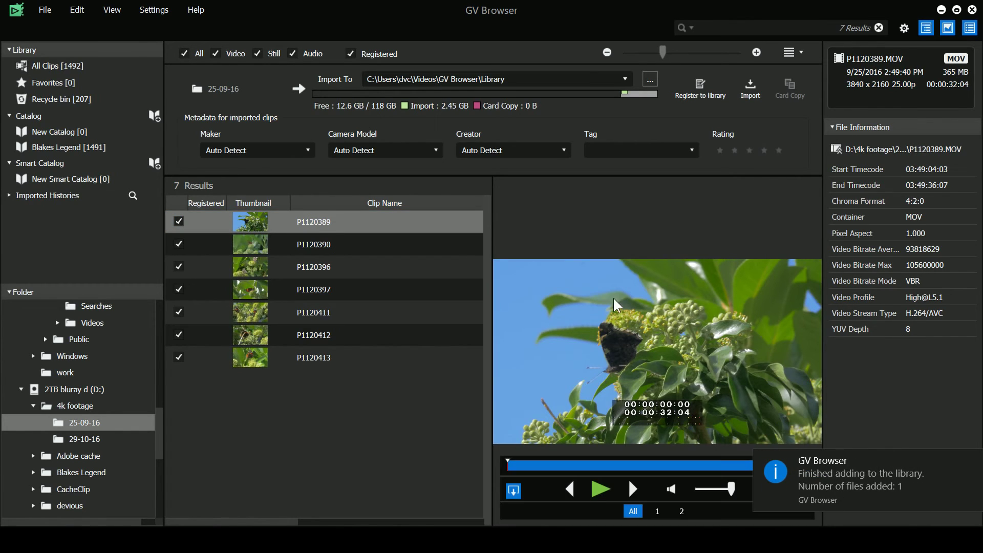
left_click(538, 466)
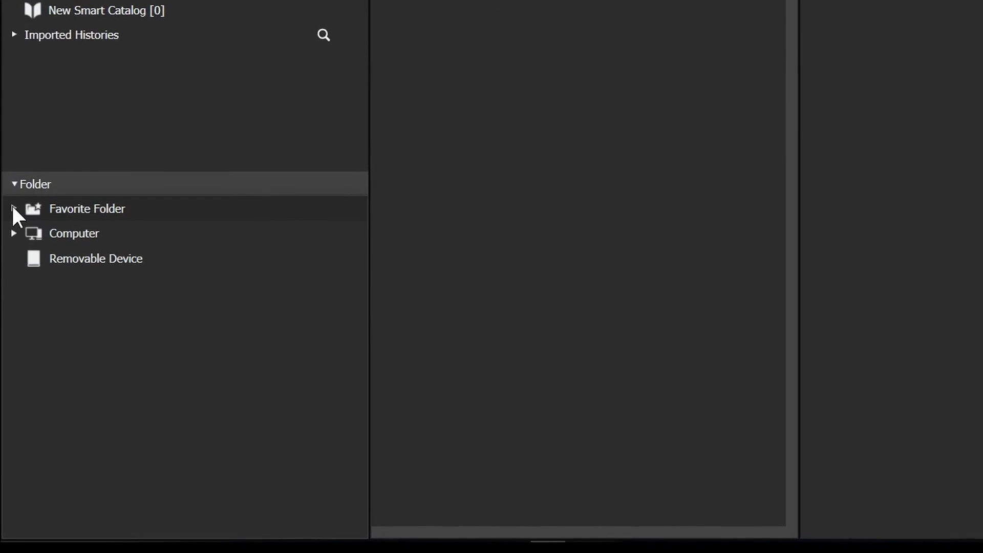
Expand Favorite Folder and Videos to reveal CacheClip, Captures and GV Browser, then select Favorite Folder
left_click(13, 208)
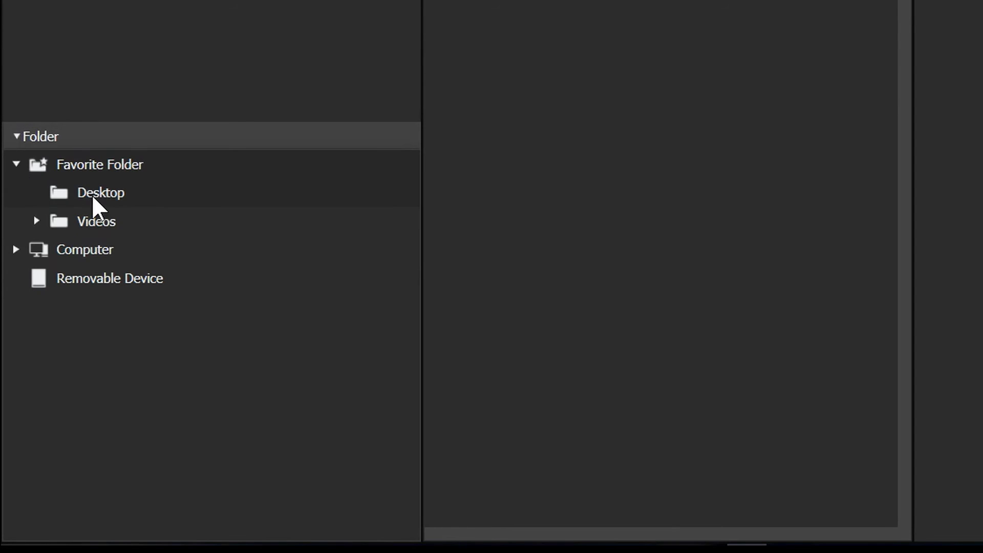
left_click(96, 223)
left_click(37, 222)
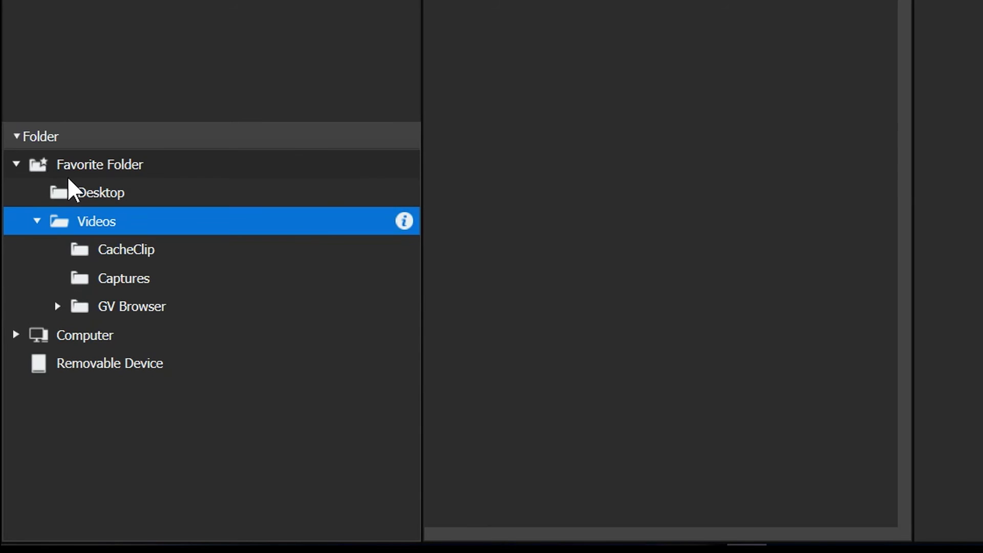
left_click(69, 162)
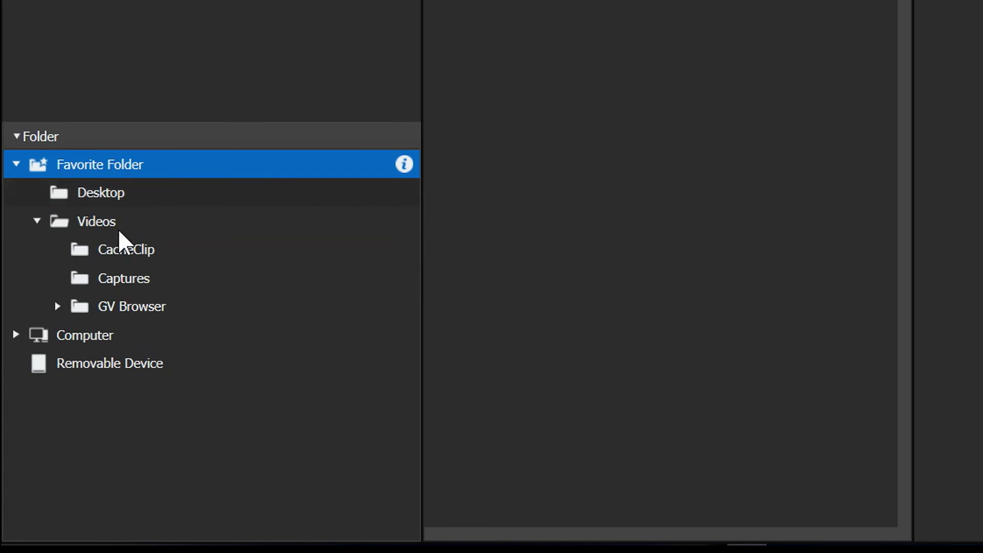
Add the Pictures folder as a new favourite folder
left_click(402, 161)
left_click(445, 171)
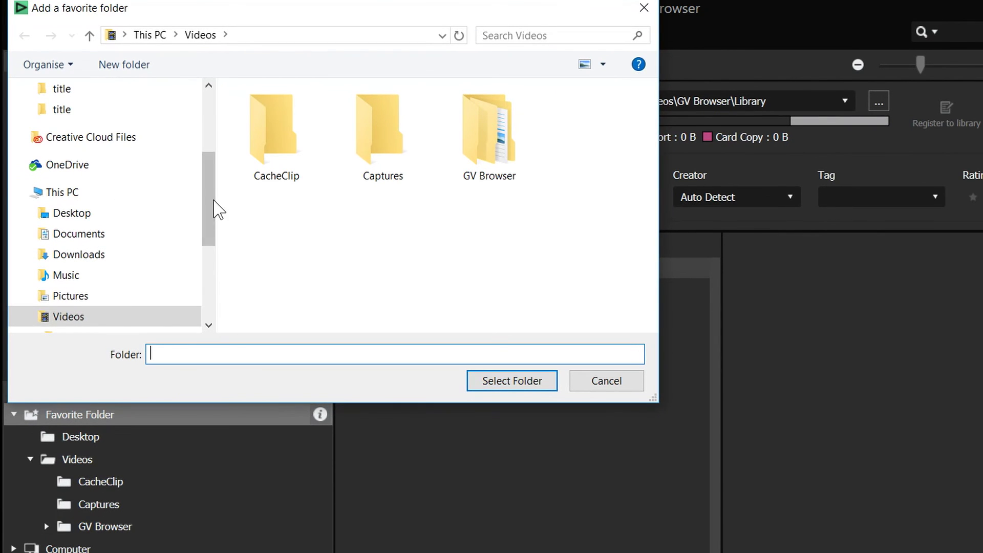
scroll(215, 189, "up", 1)
scroll(209, 205, "down", 2)
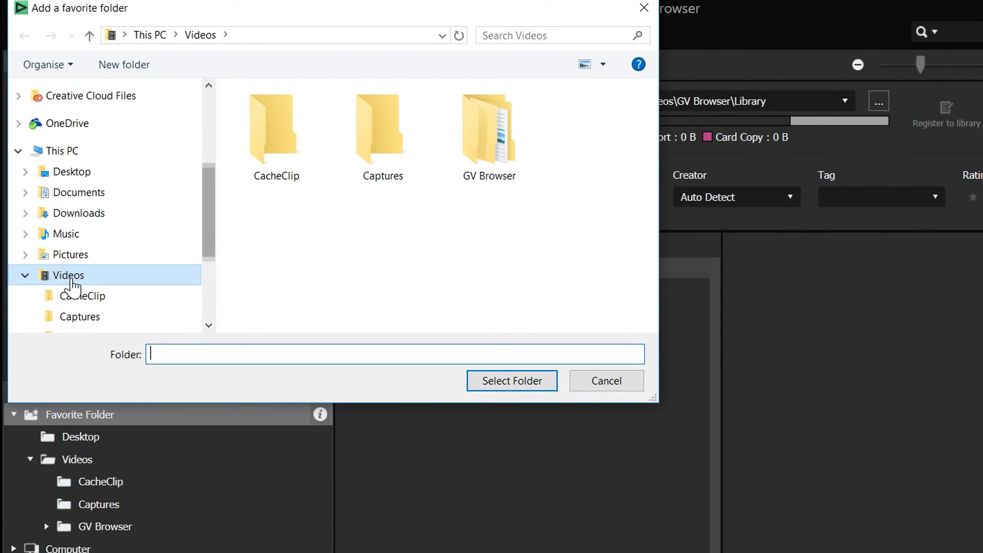
left_click(87, 255)
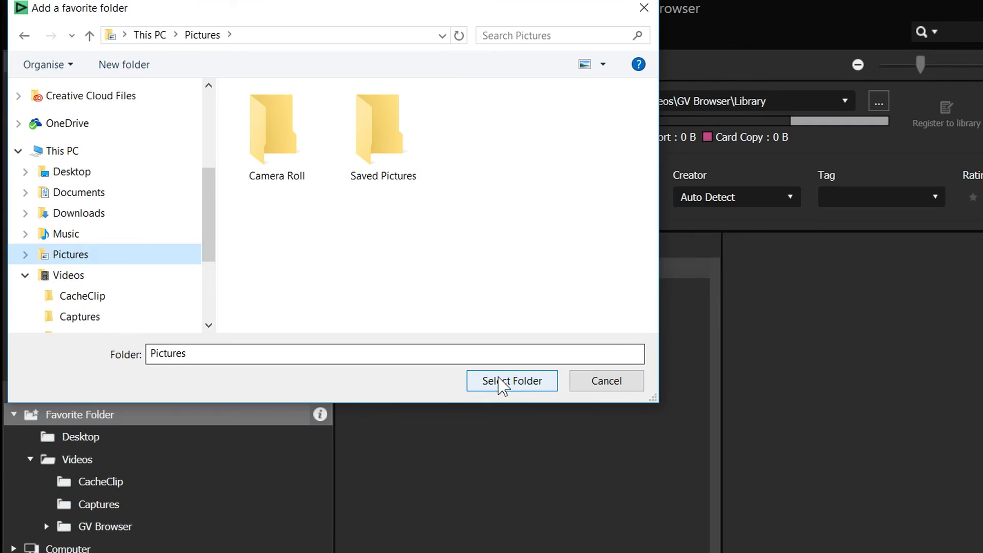
left_click(501, 383)
Browse the Pictures, Desktop and Videos favourites, expanding and collapsing their subfolders
left_click(29, 460)
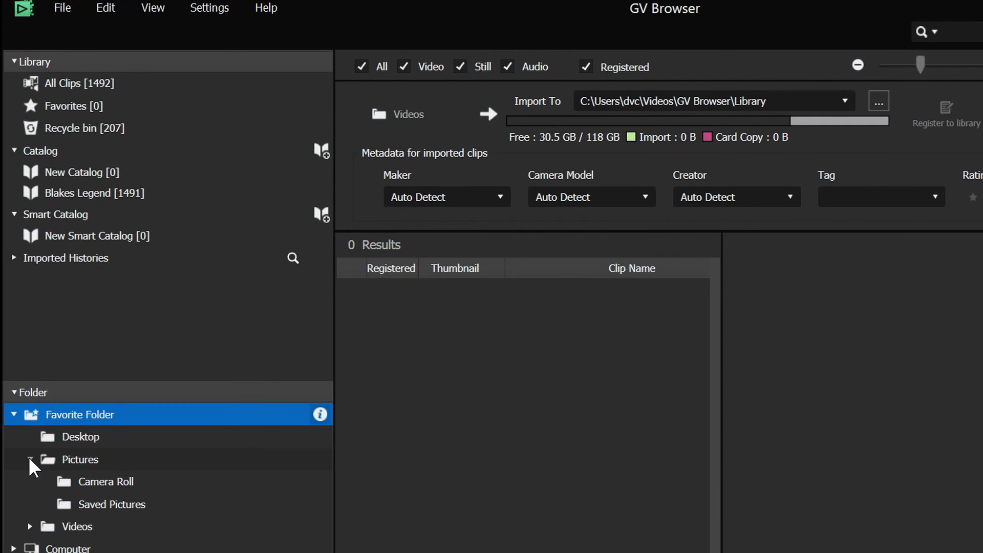
left_click(30, 460)
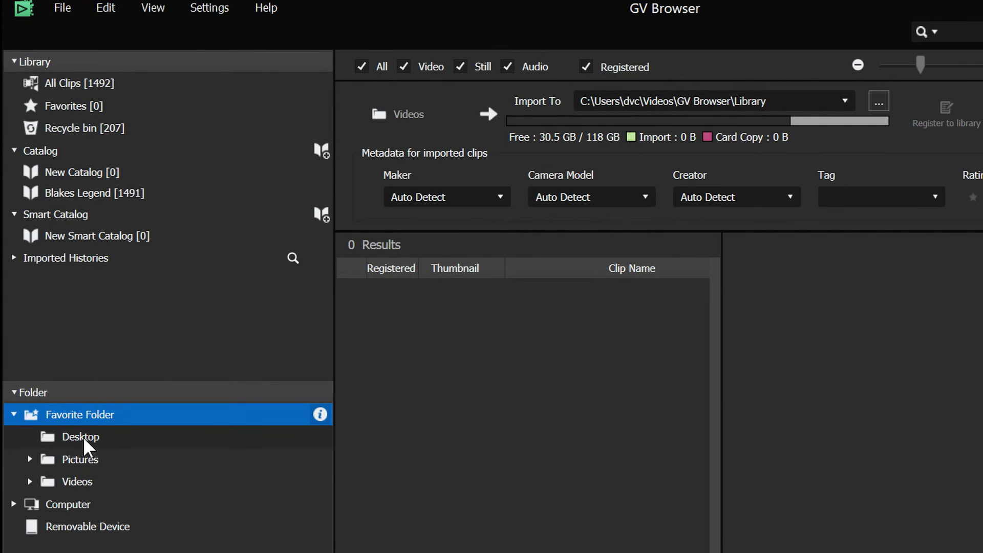
left_click(83, 436)
left_click(79, 482)
left_click(29, 482)
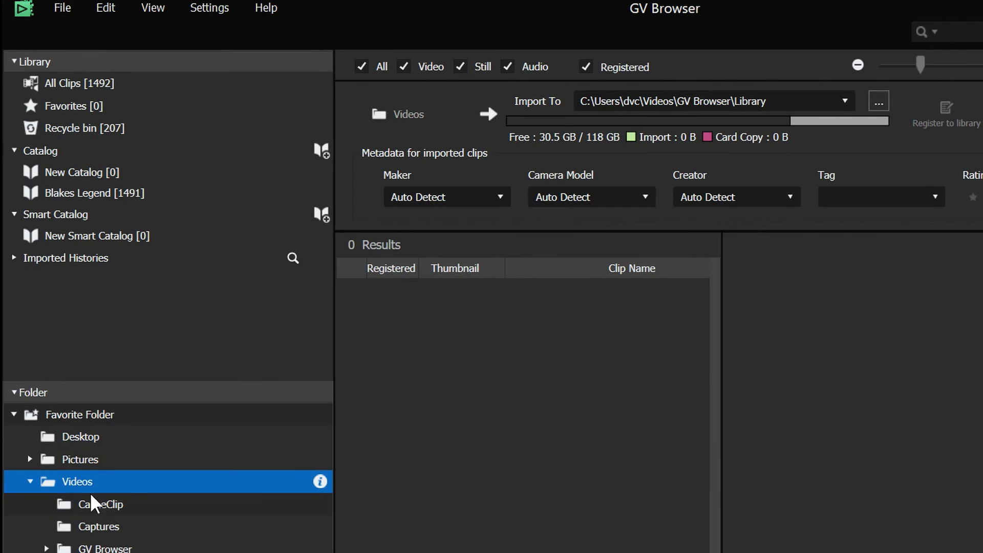
left_click(29, 481)
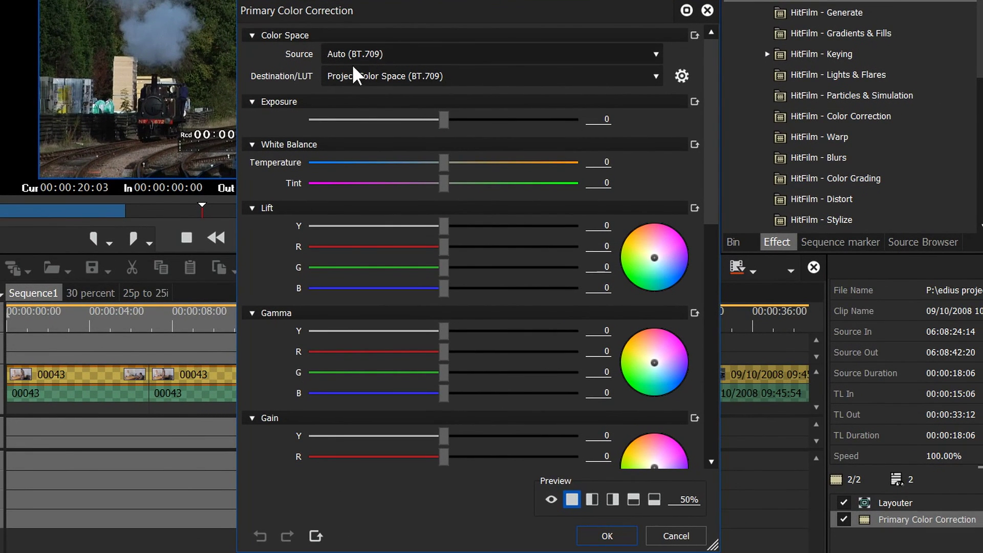
Reposition the Primary Color Correction dialog and view the FUJIFILM - F-Log option in the destination list, keeping Project Color Space (BT.709)
left_click_drag(283, 21, 268, 16)
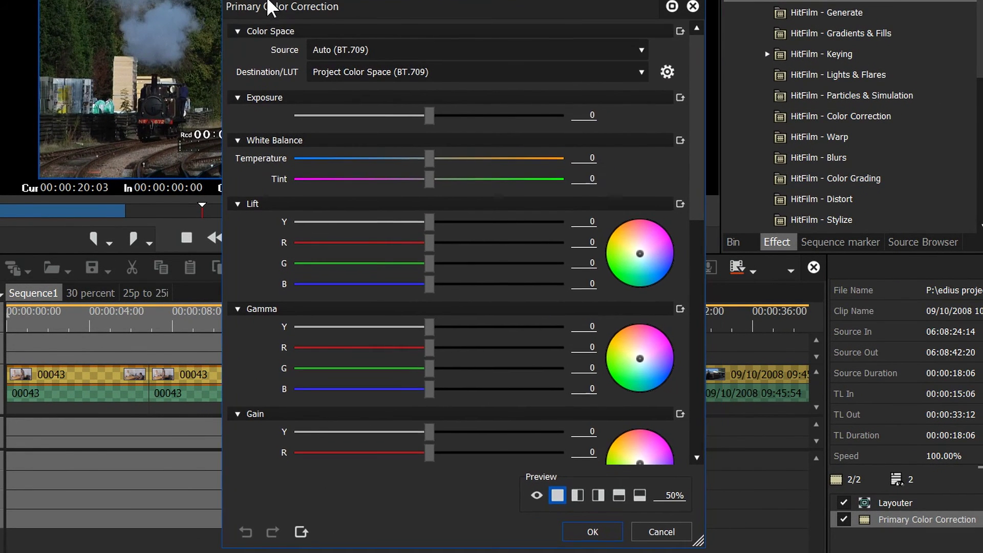
left_click(398, 72)
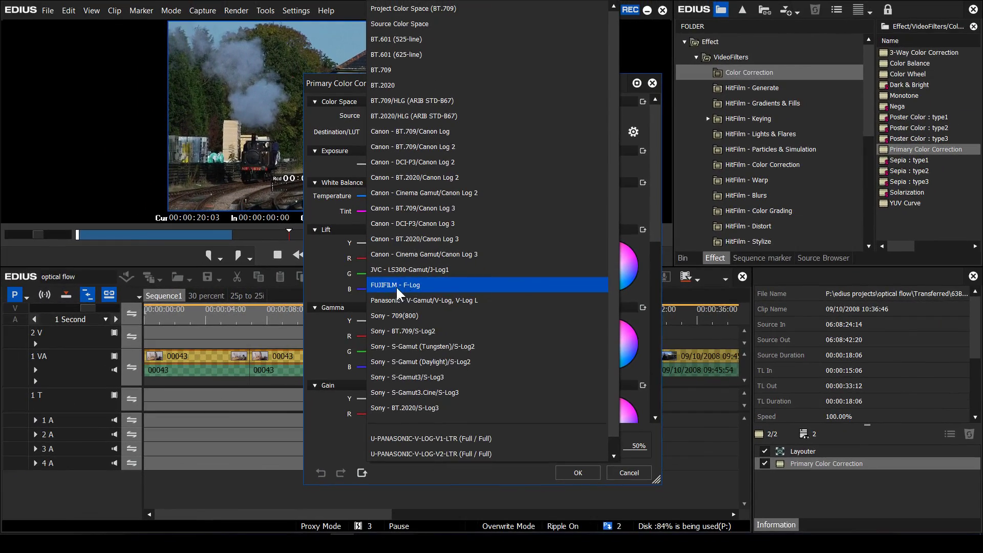
left_click(312, 276)
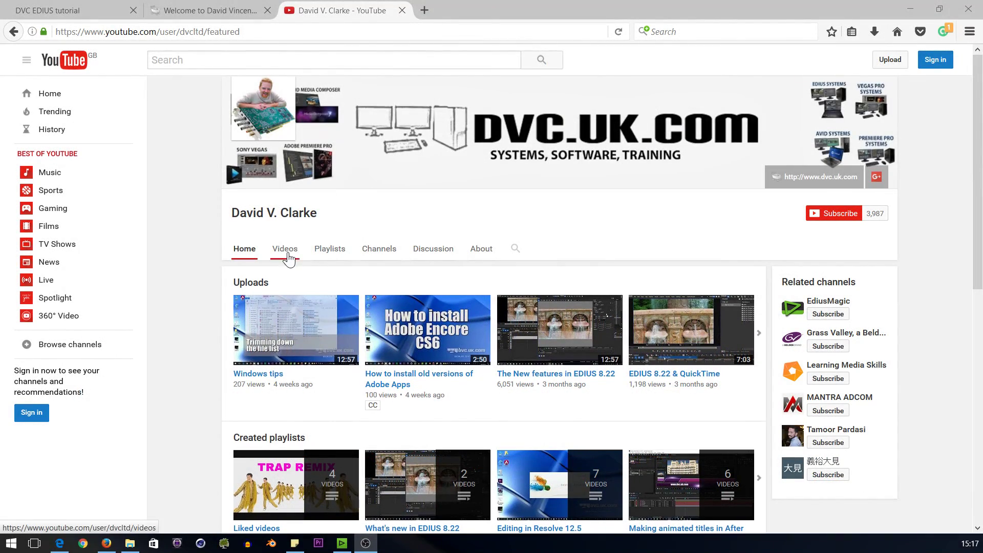
Open the channel's 'Editing in Resolve 12.5' playlist from Playlists and scroll through its seven videos
left_click(337, 255)
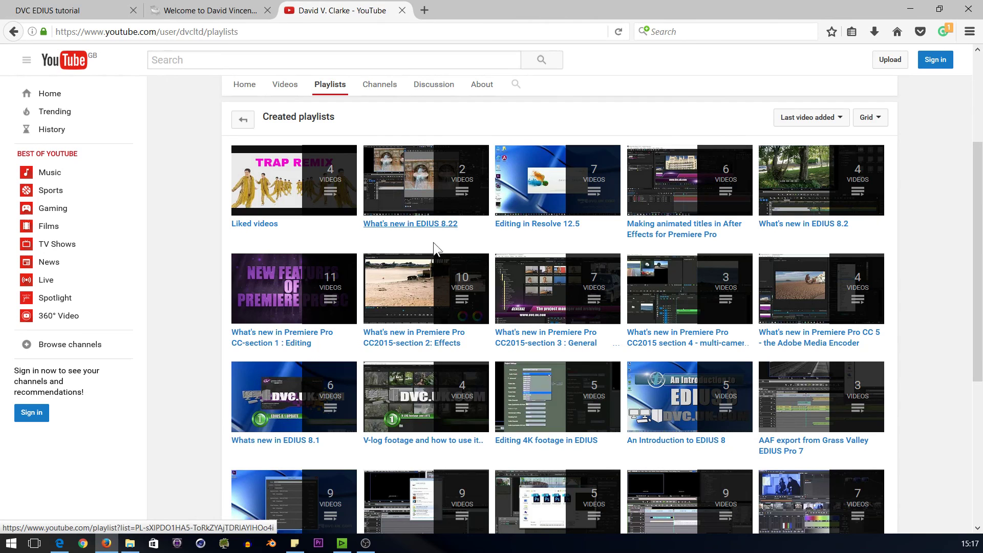
left_click(531, 228)
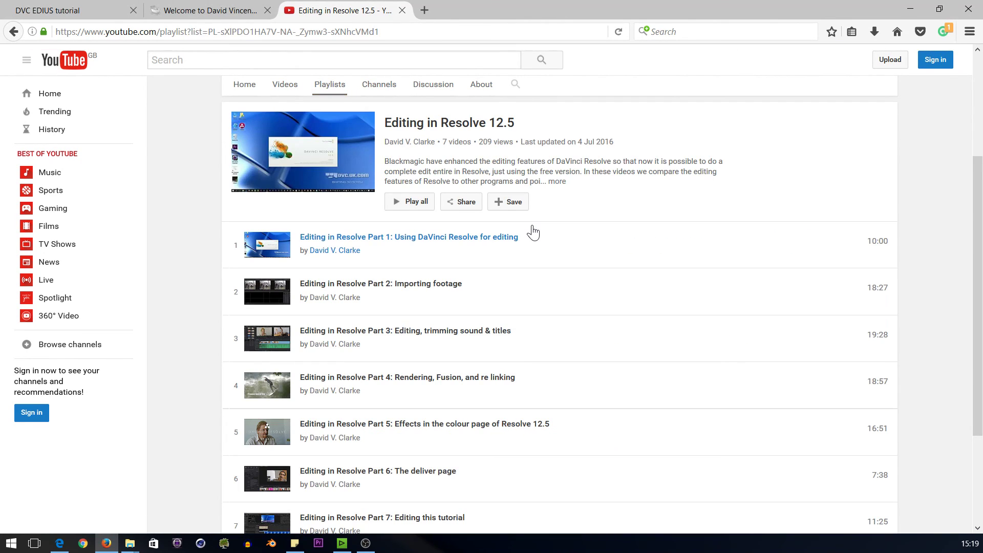
scroll(532, 232, "down", 3)
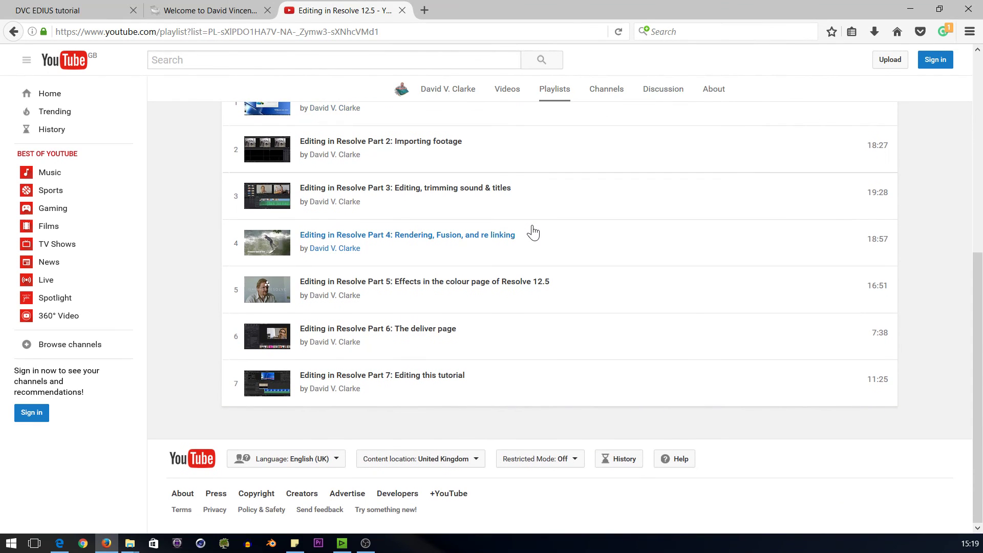